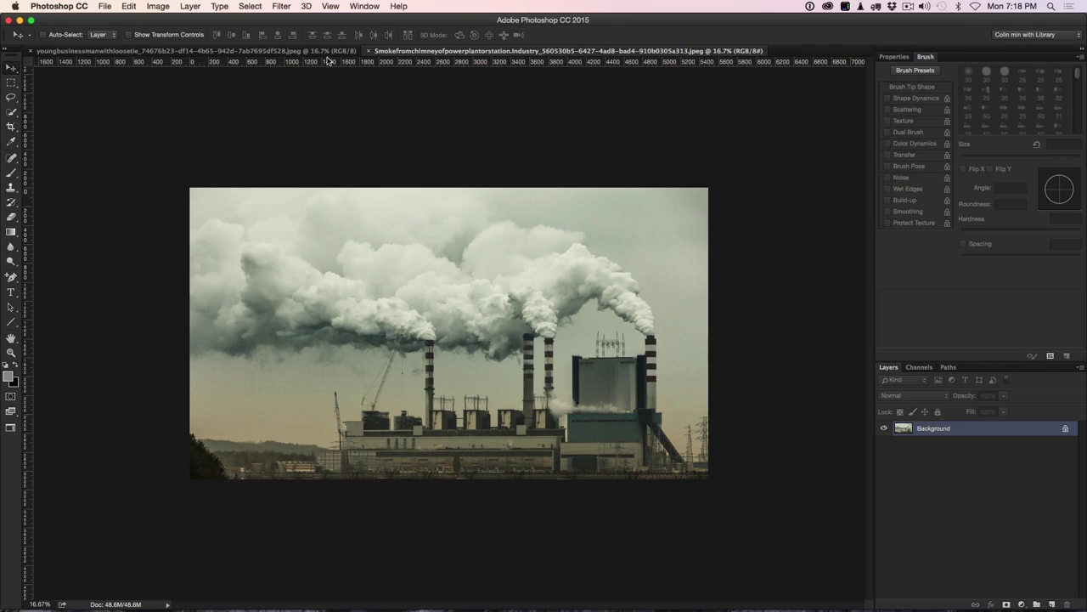
- Copy the power plant photo into the businessman portrait document as a new layer and hide that layer
click(327, 52)
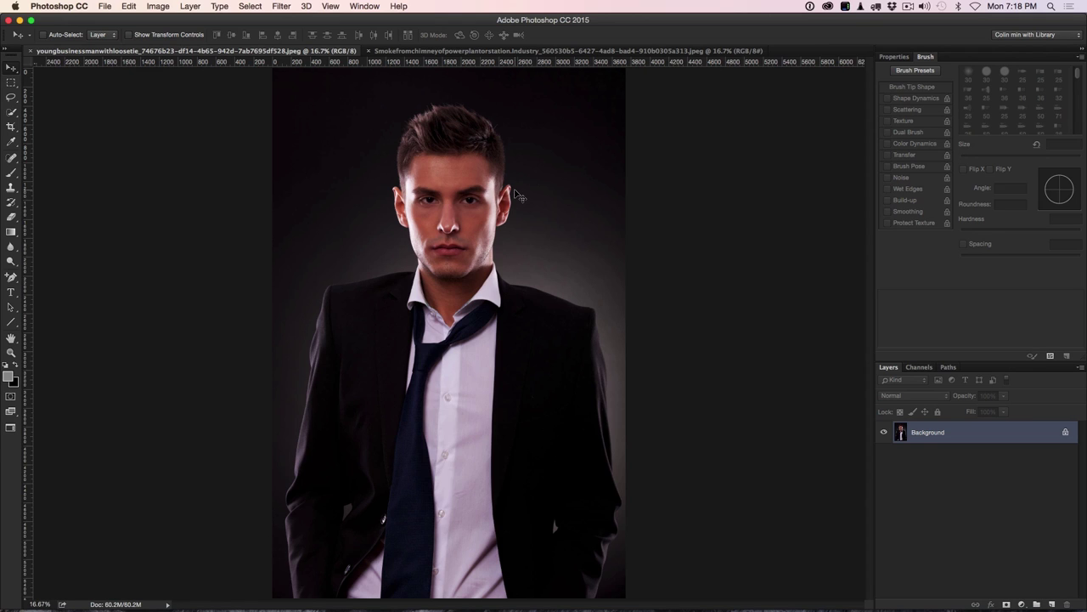
click(526, 53)
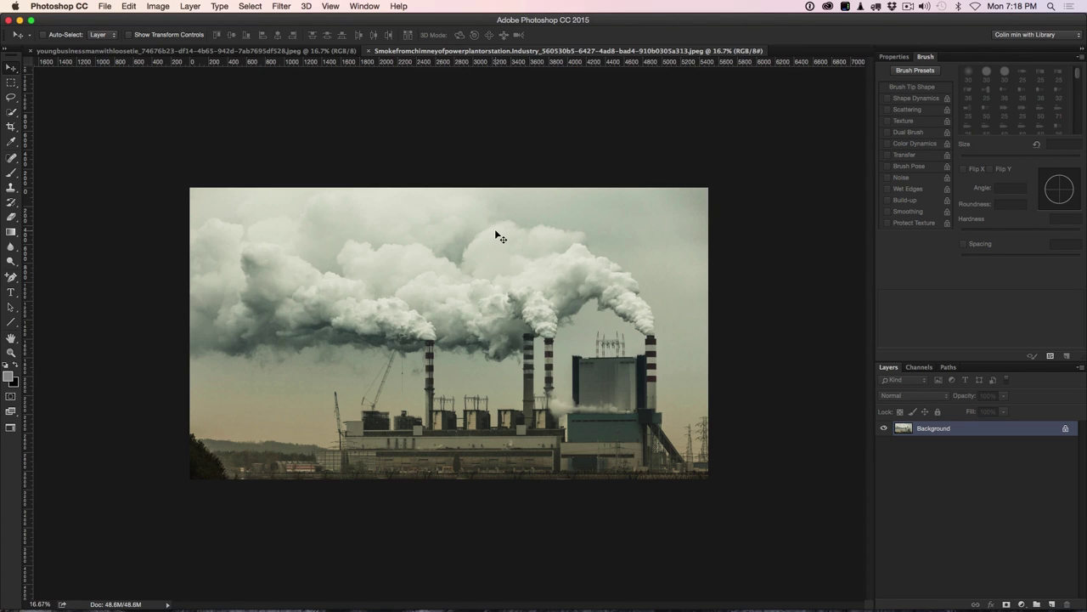
drag(495, 244, 442, 280)
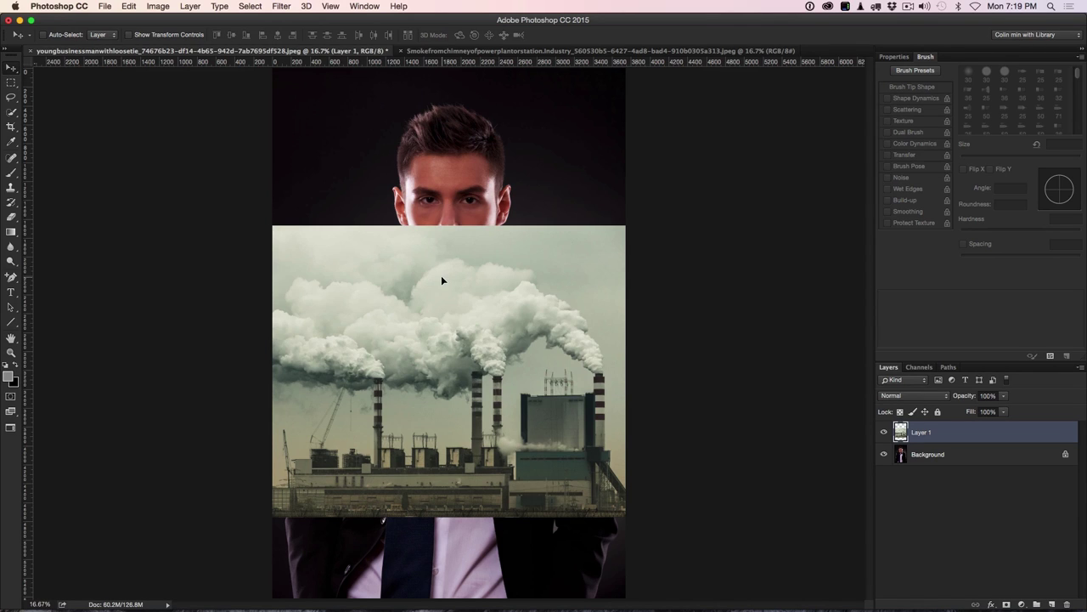
click(885, 432)
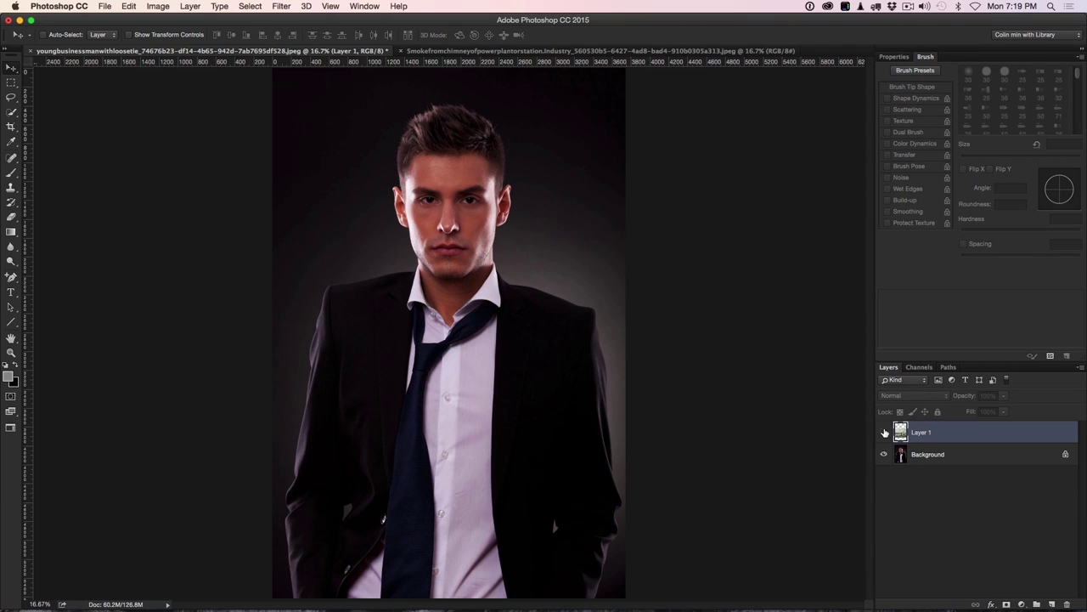
click(884, 432)
- Select the whole man on the Background layer with the Quick Selection tool, discarding the stray selection made from Layer 1
click(11, 112)
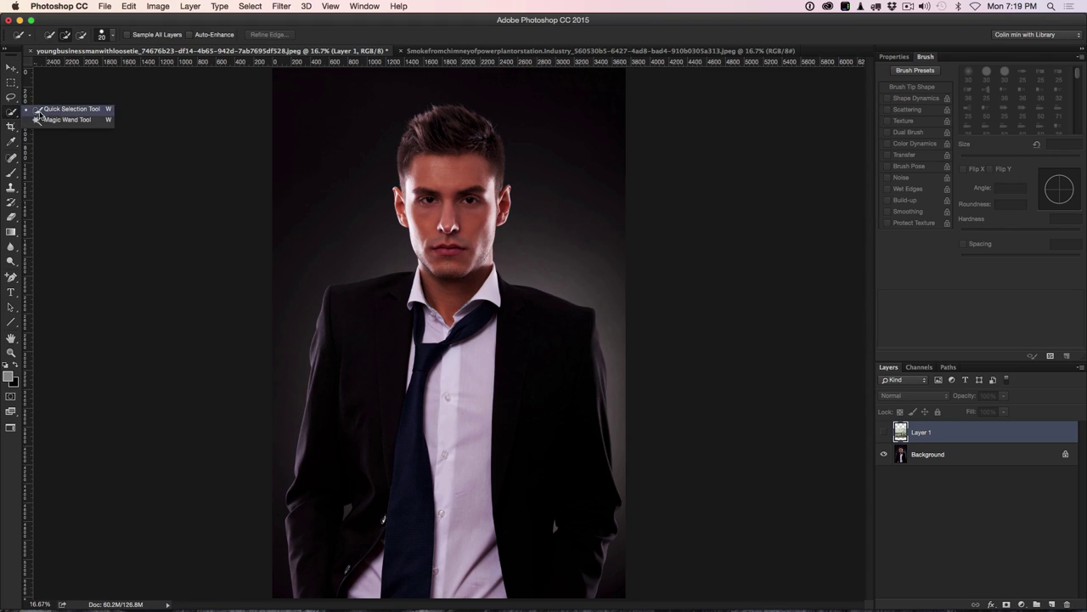
click(95, 111)
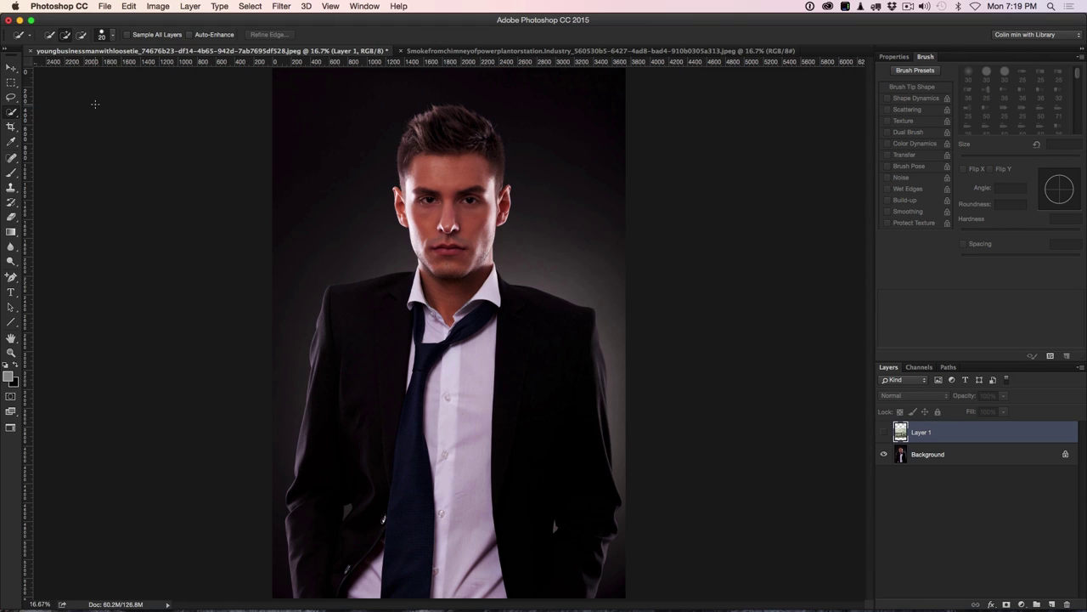
mouse_move(457, 143)
mouse_down()
mouse_move(439, 382)
mouse_move(428, 416)
mouse_move(379, 359)
mouse_move(376, 462)
mouse_move(349, 522)
mouse_up()
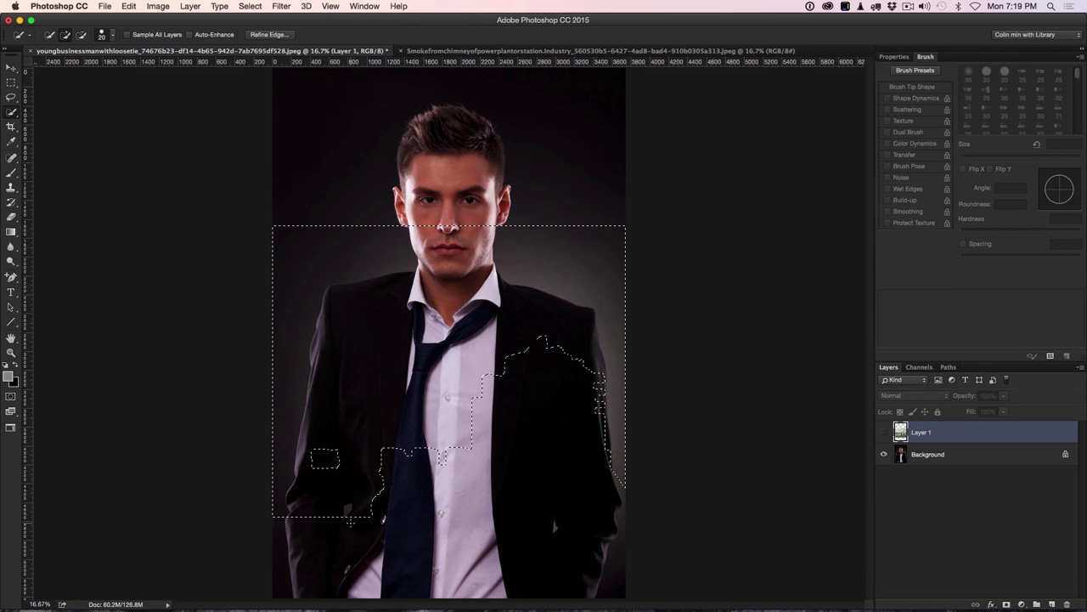
click(938, 455)
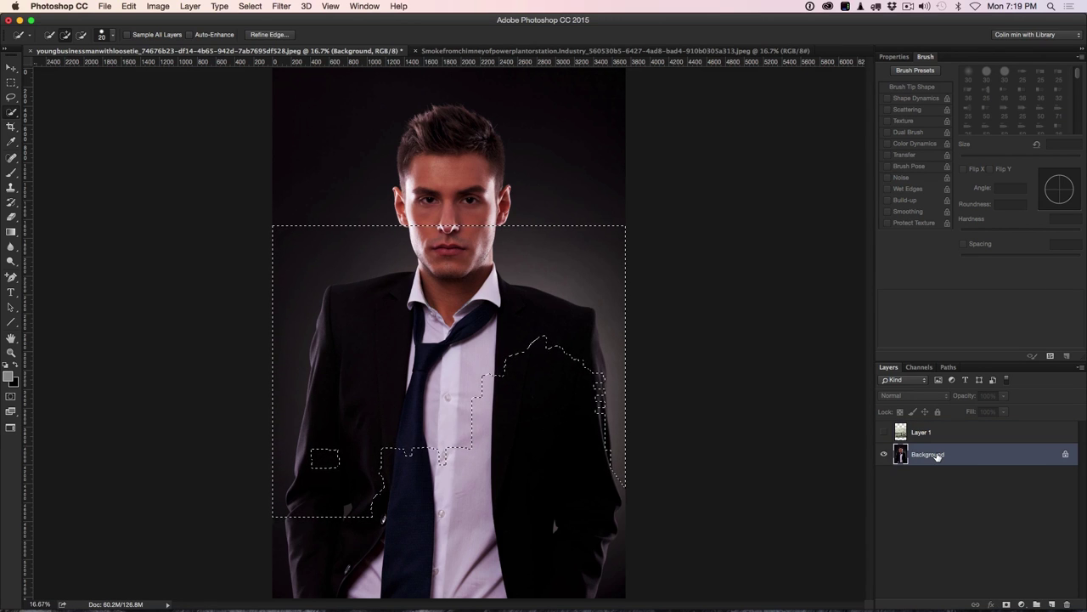
key(super+d)
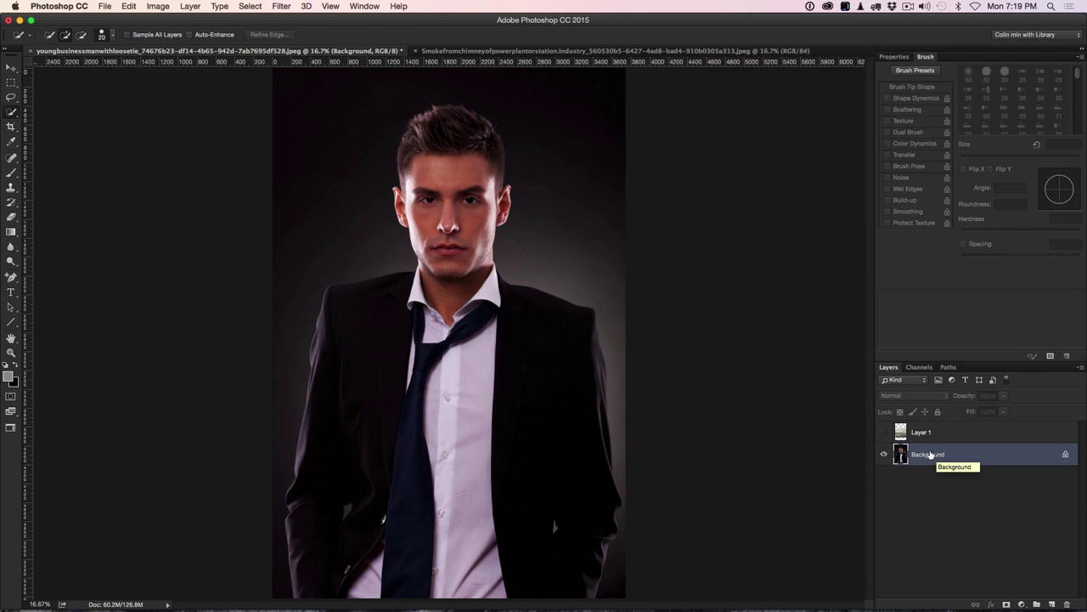
mouse_move(449, 158)
mouse_down()
mouse_move(453, 379)
mouse_move(424, 485)
mouse_up()
drag(389, 303, 335, 366)
mouse_move(327, 571)
mouse_down()
mouse_move(357, 586)
mouse_move(400, 586)
mouse_up()
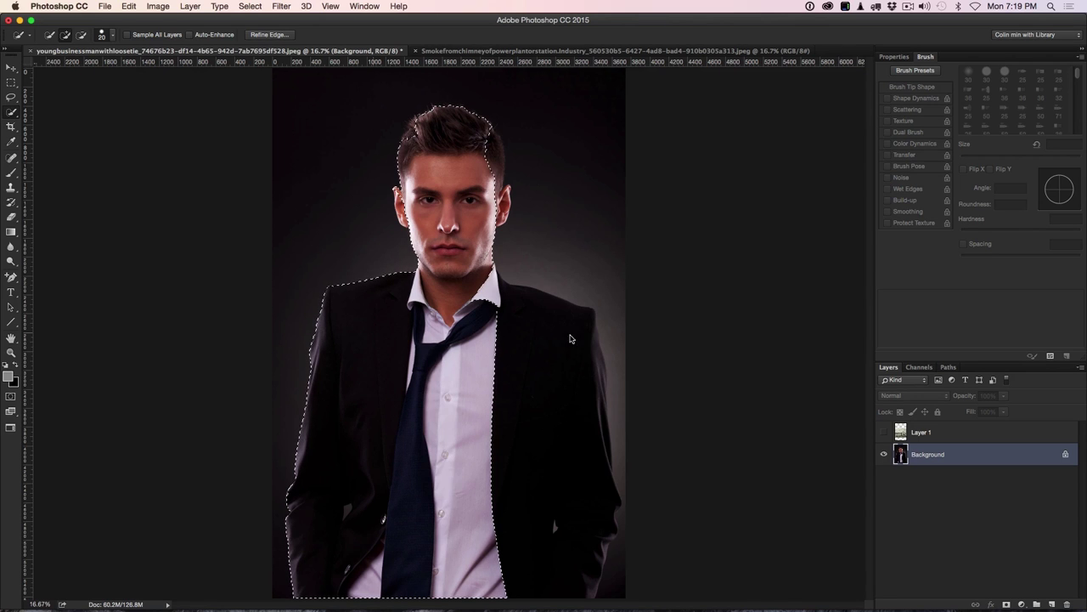
drag(571, 334, 548, 319)
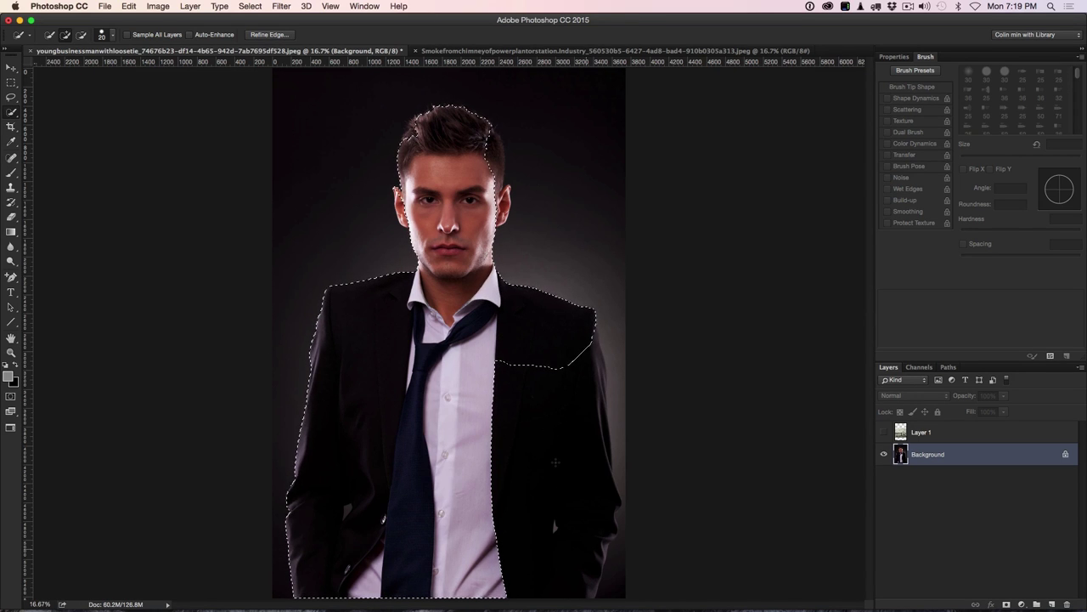
mouse_move(555, 462)
mouse_down()
mouse_move(529, 395)
mouse_move(555, 500)
mouse_up()
click(513, 201)
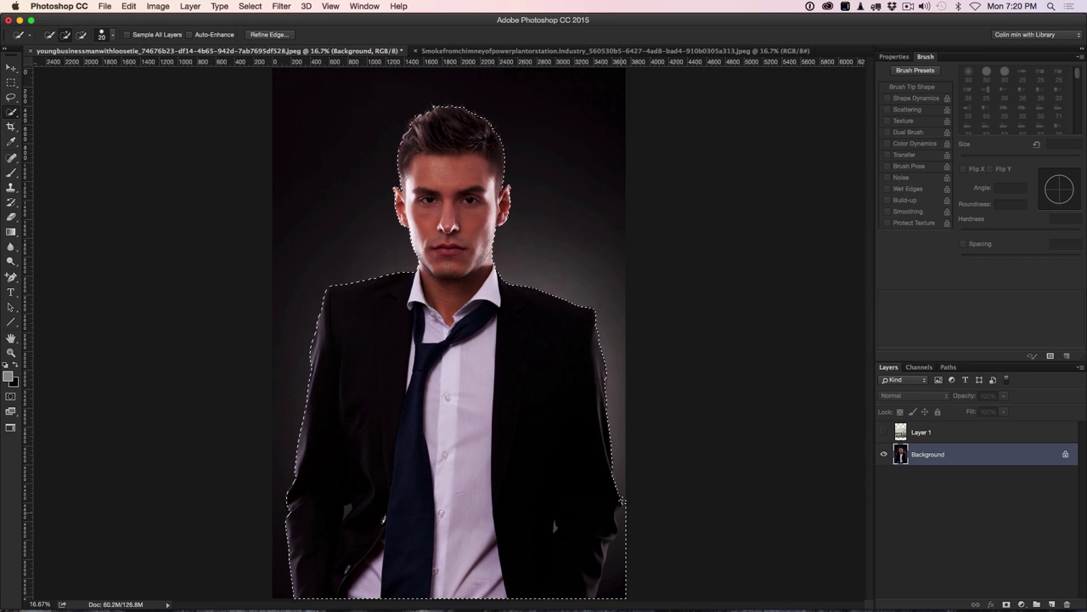
key(alt)
- Open Refine Edge for the selection, preview the radius on white, and set it to 3.1 px with Smart Radius enabled
click(279, 36)
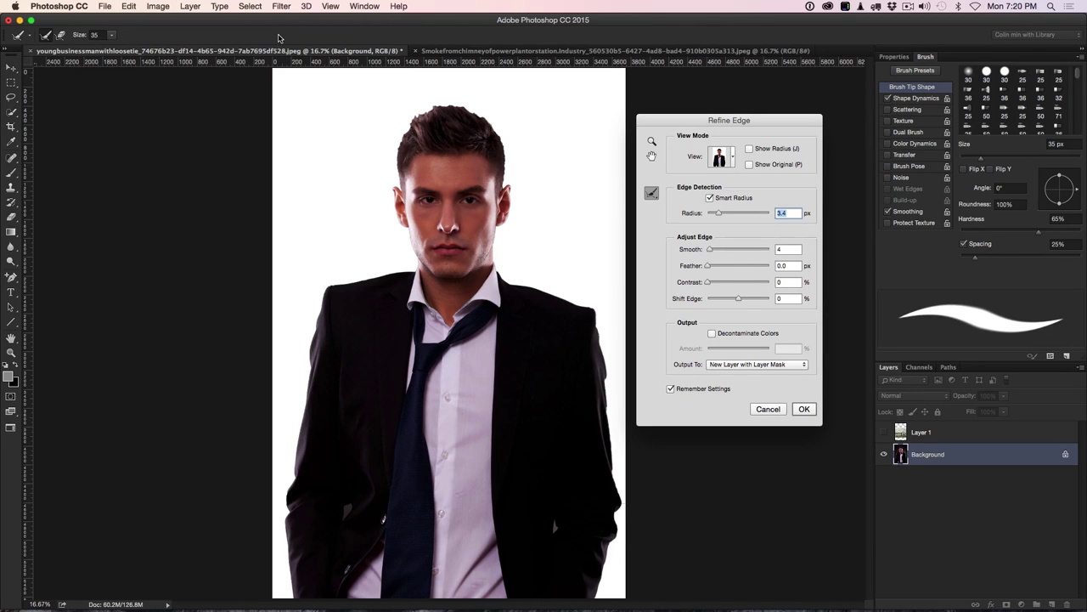
click(728, 160)
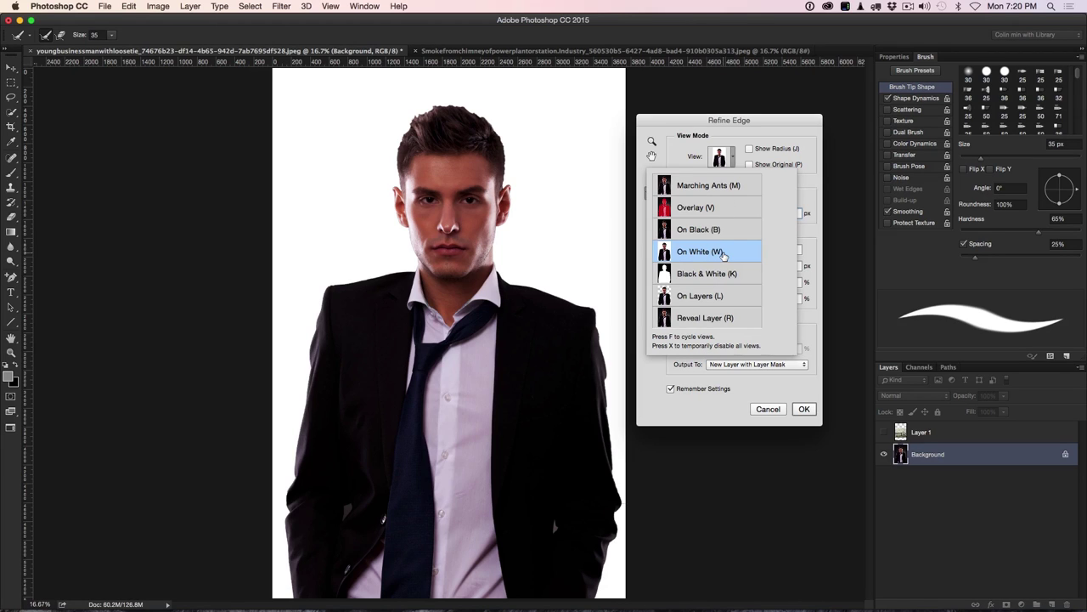
click(690, 147)
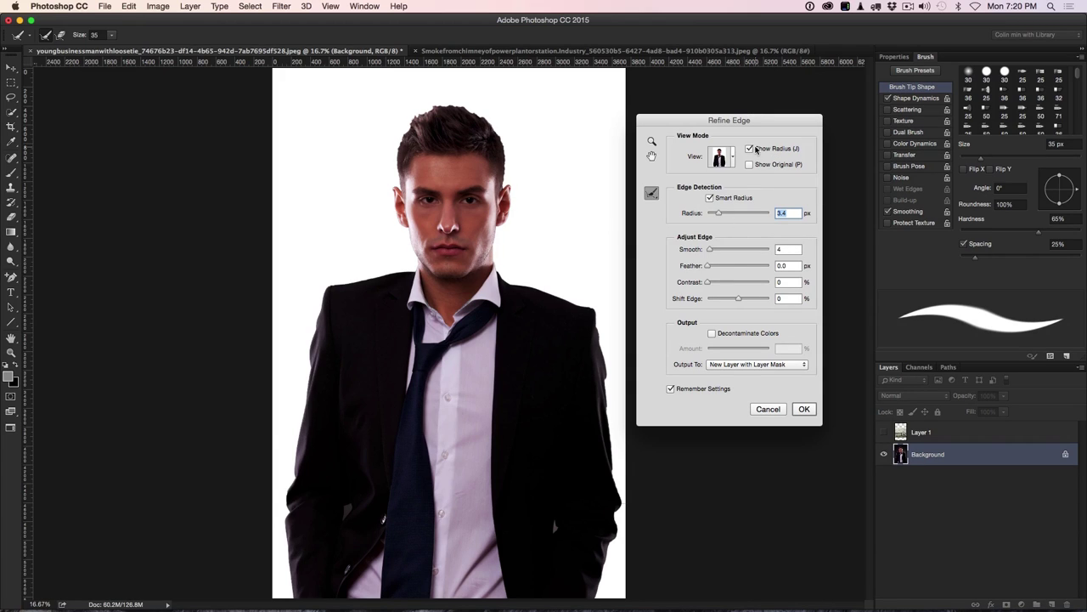
click(749, 149)
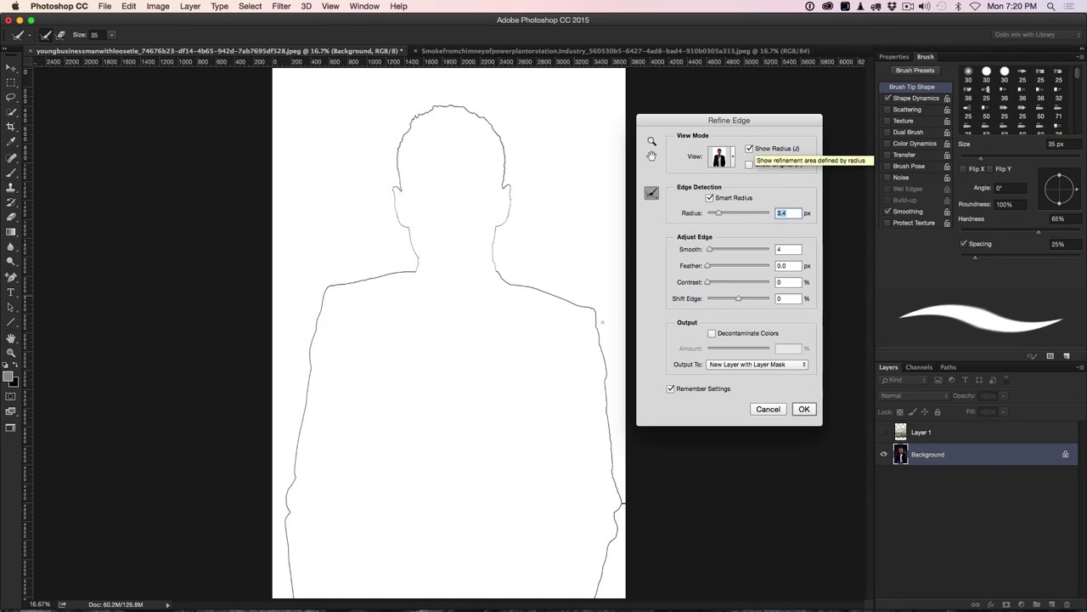
mouse_move(722, 212)
mouse_down()
mouse_move(737, 211)
mouse_move(717, 213)
mouse_up()
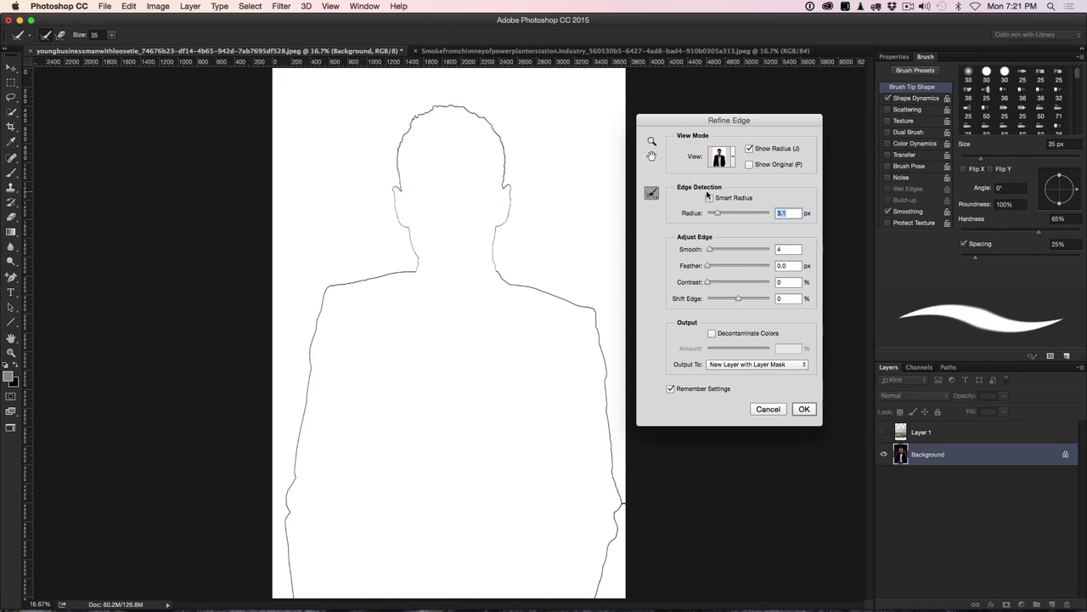
click(710, 198)
click(749, 149)
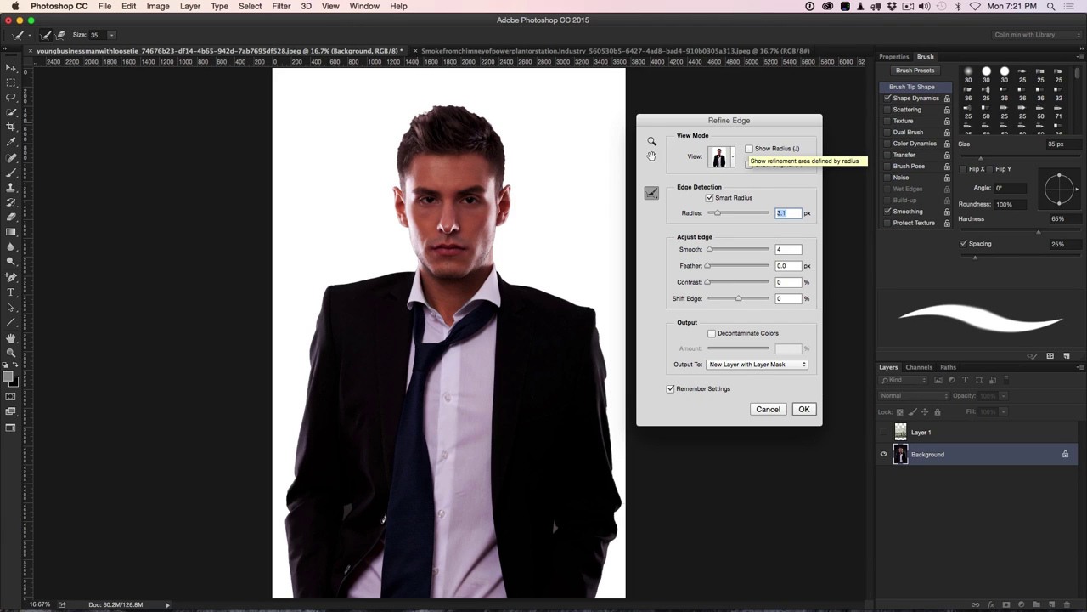
- Enlarge the Refine Radius brush to 100 px and paint along the edge of the man's hair
key(bracketright)
key(bracketright)
key(bracketright)
key(bracketright)
key(bracketright)
key(bracketright)
key(bracketright)
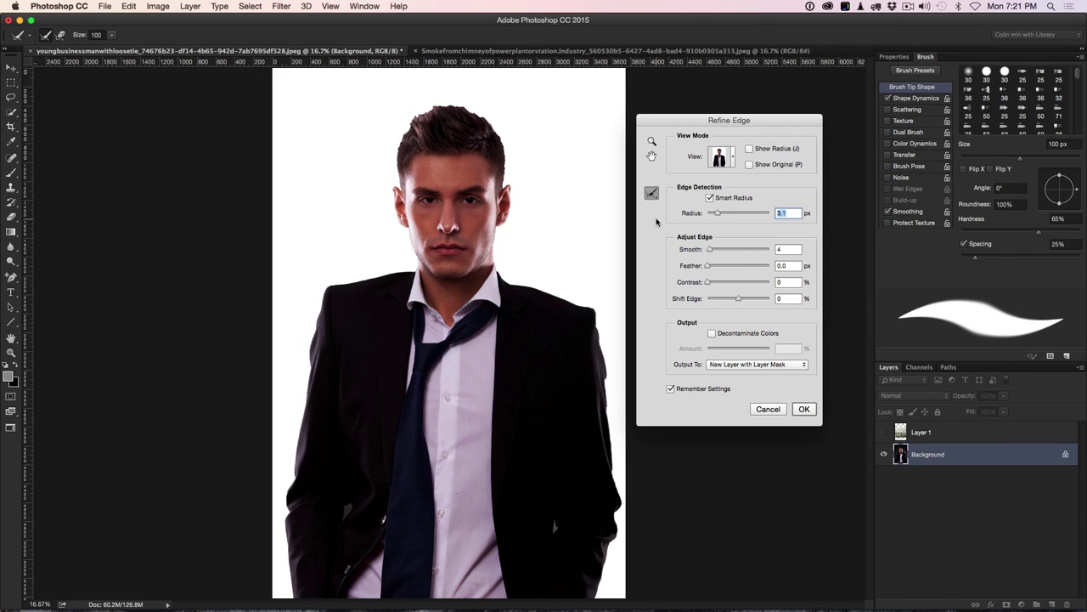
mouse_move(412, 122)
mouse_down()
mouse_move(459, 100)
mouse_move(482, 116)
mouse_move(466, 107)
mouse_move(496, 131)
mouse_move(503, 182)
mouse_up()
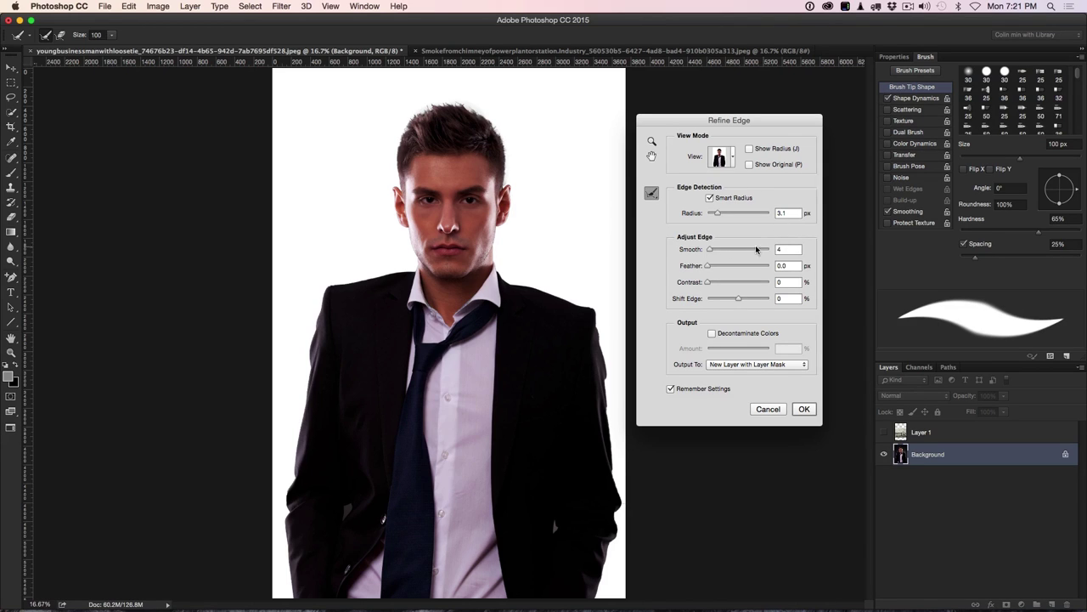
- Set Smooth to 0 and check the mask in the Black & White view before returning to On White
drag(710, 249, 701, 249)
click(734, 158)
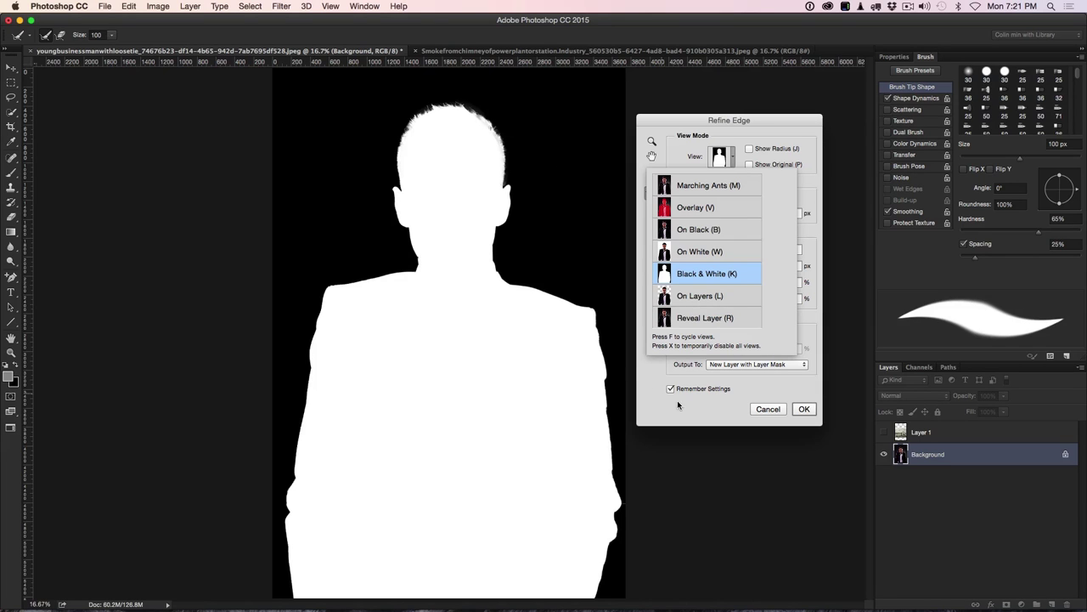
click(692, 118)
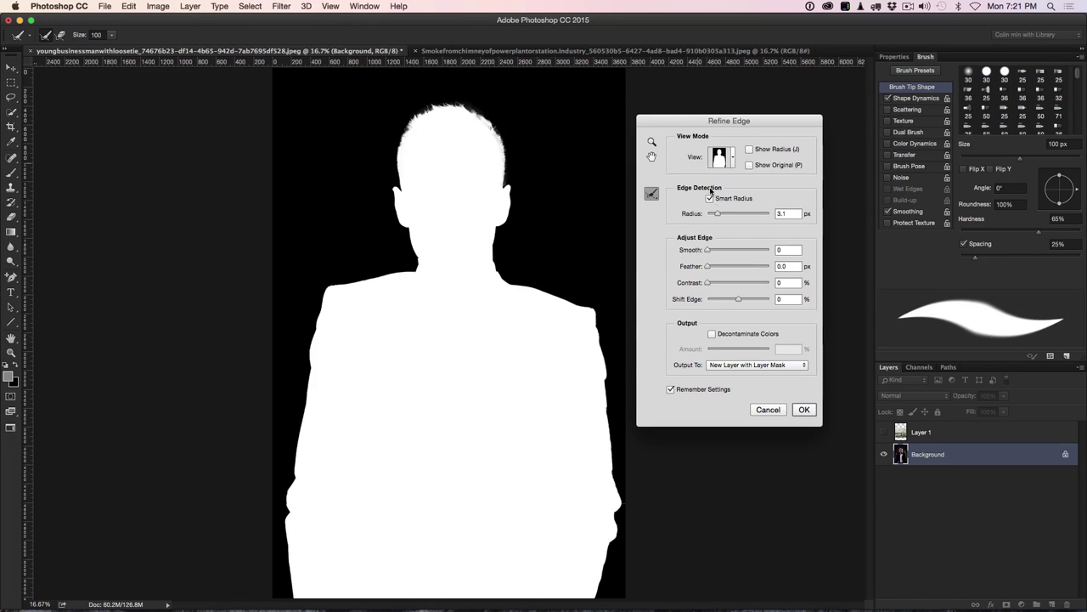
click(732, 157)
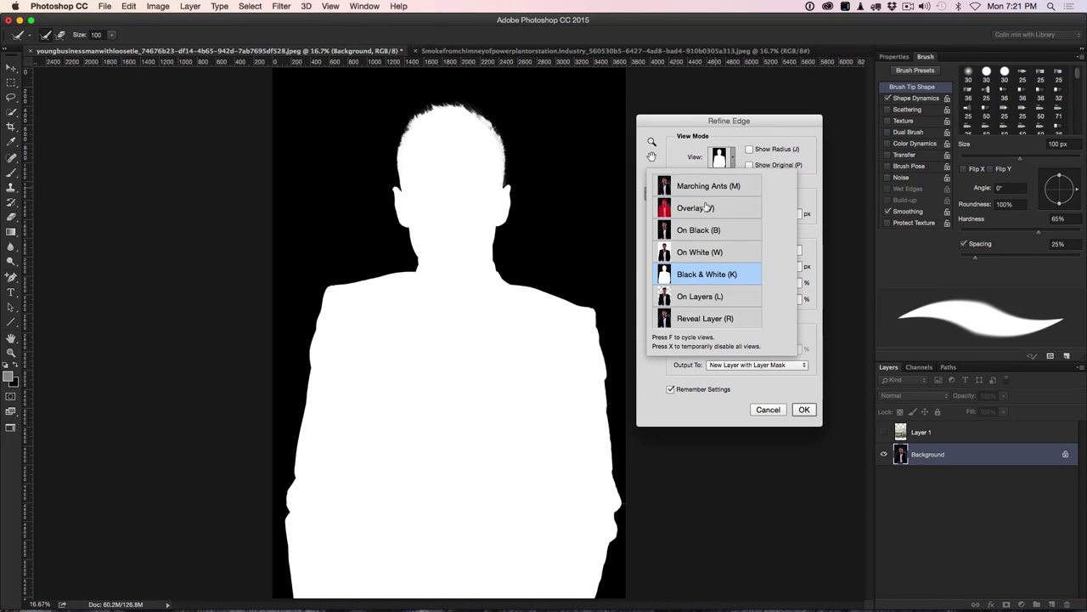
click(696, 252)
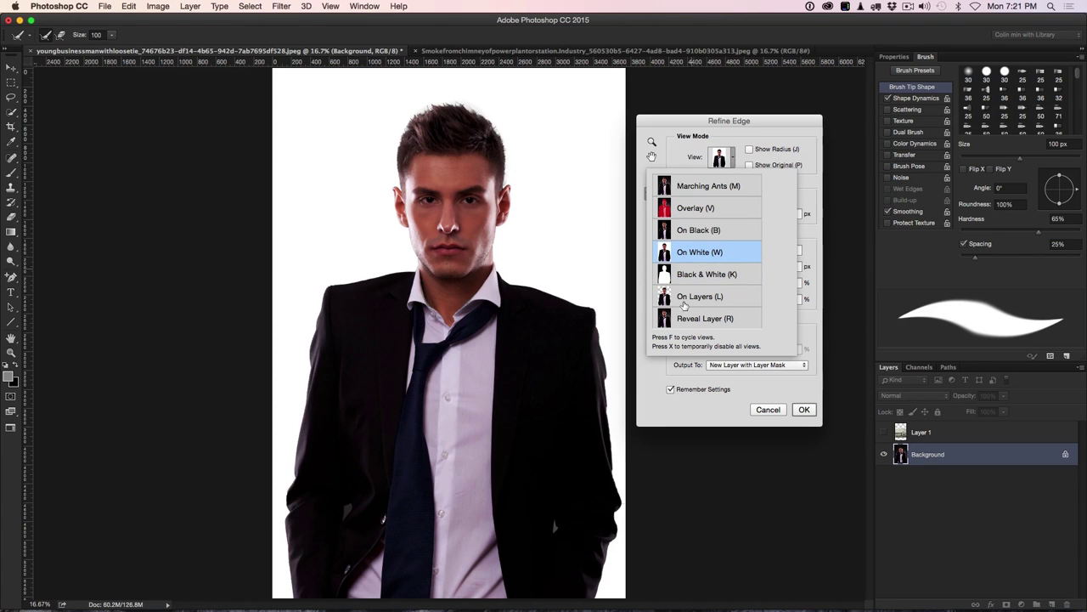
click(716, 404)
- Output the refined selection as a New Layer with Layer Mask
click(748, 366)
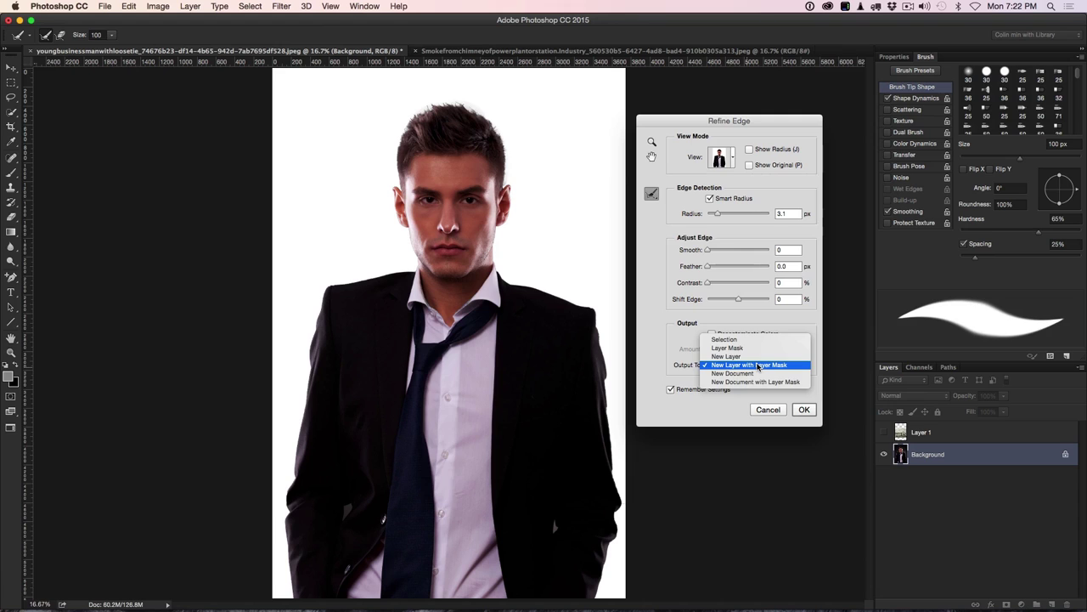
click(759, 365)
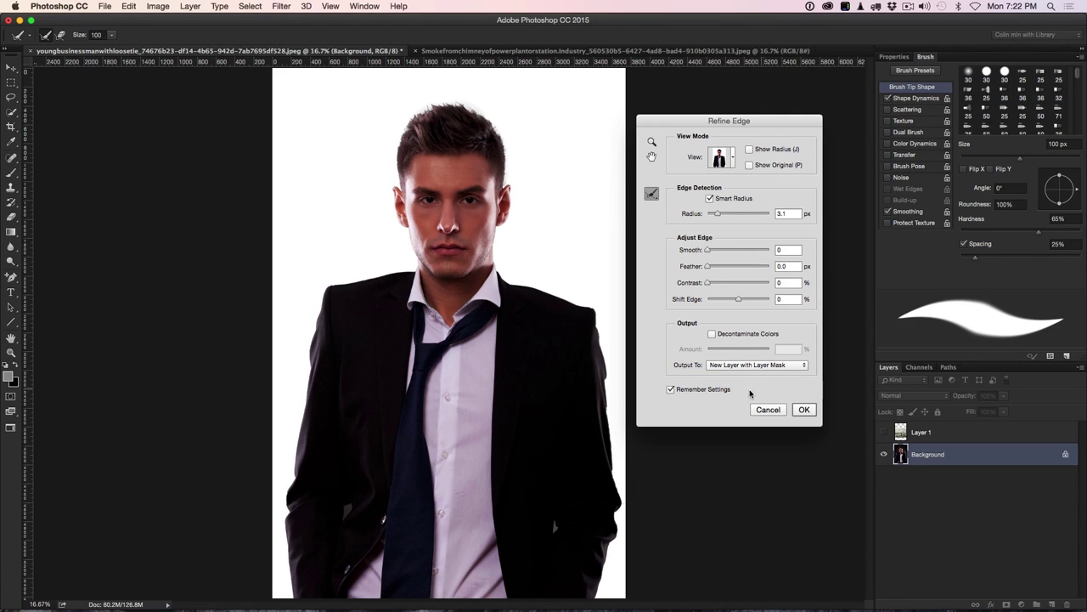
click(804, 410)
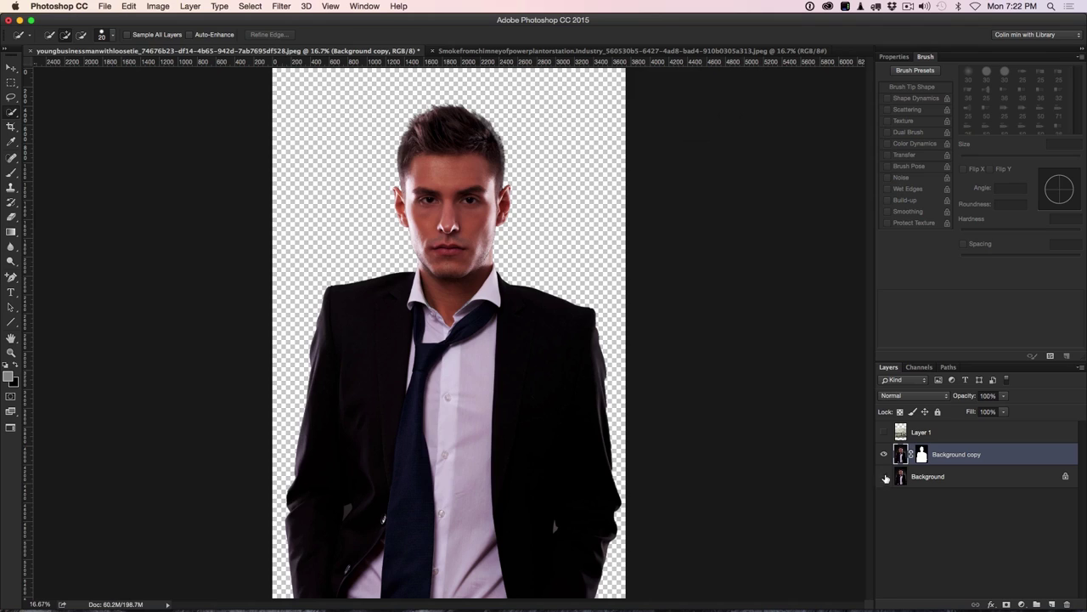
- Show the power plant layer and move it up until its lower edge lies at the man's chin, just above the collar
click(884, 434)
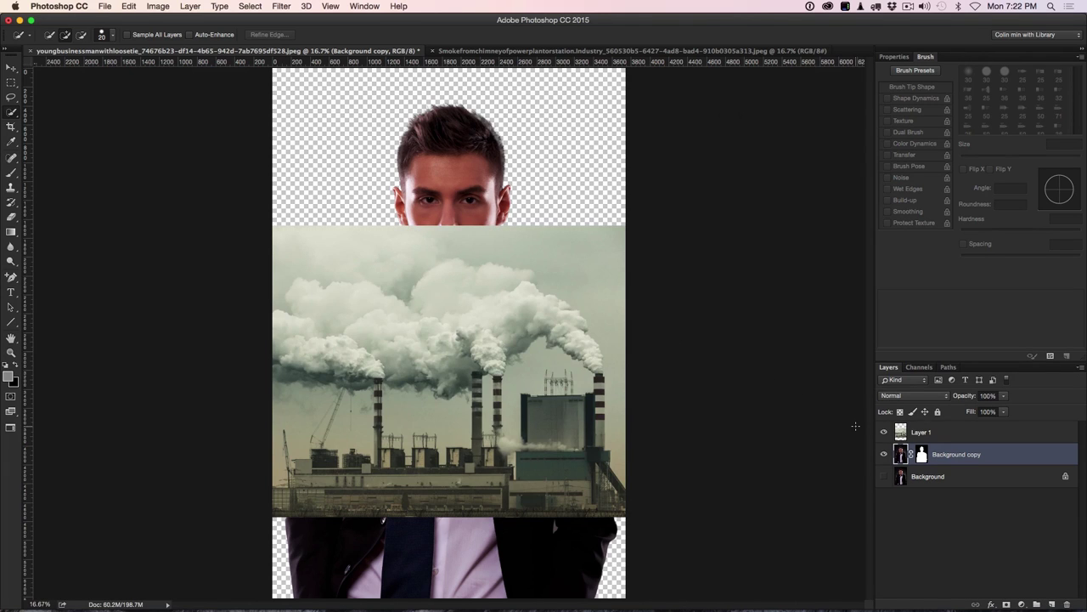
click(936, 433)
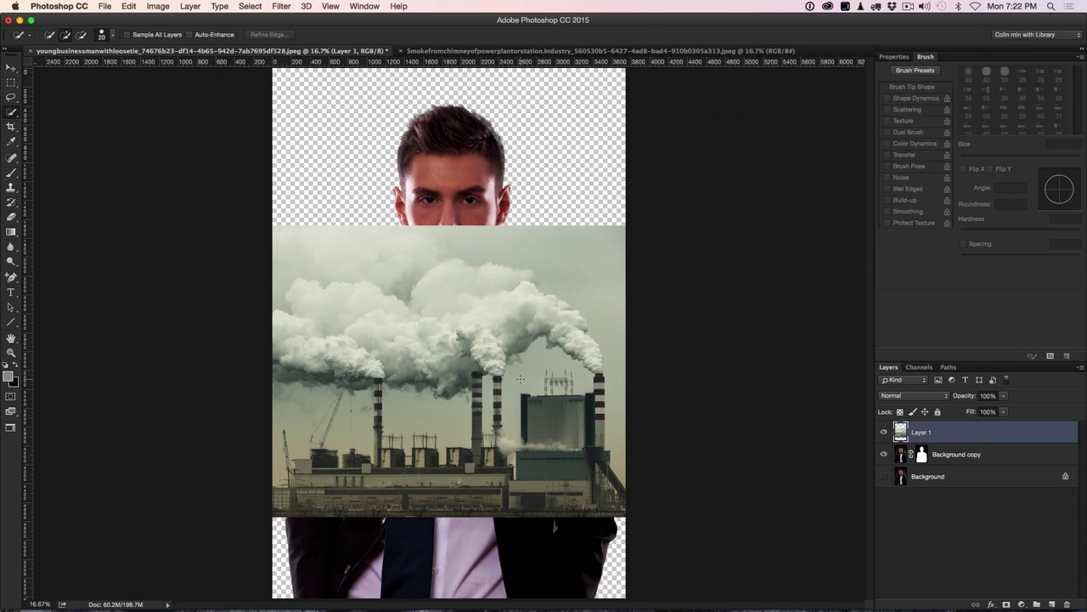
key(v)
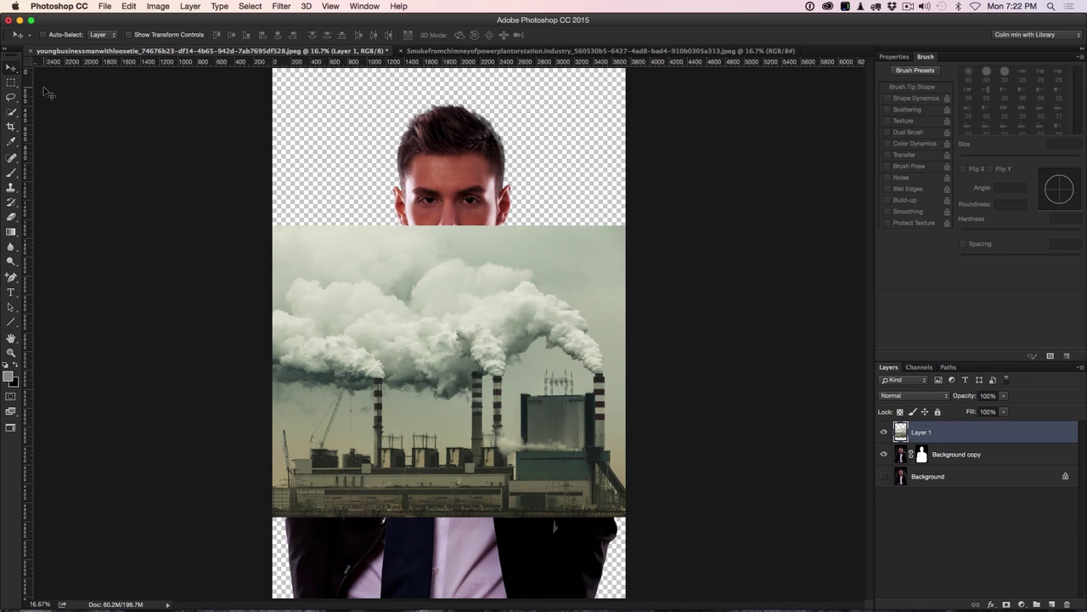
drag(534, 416, 526, 233)
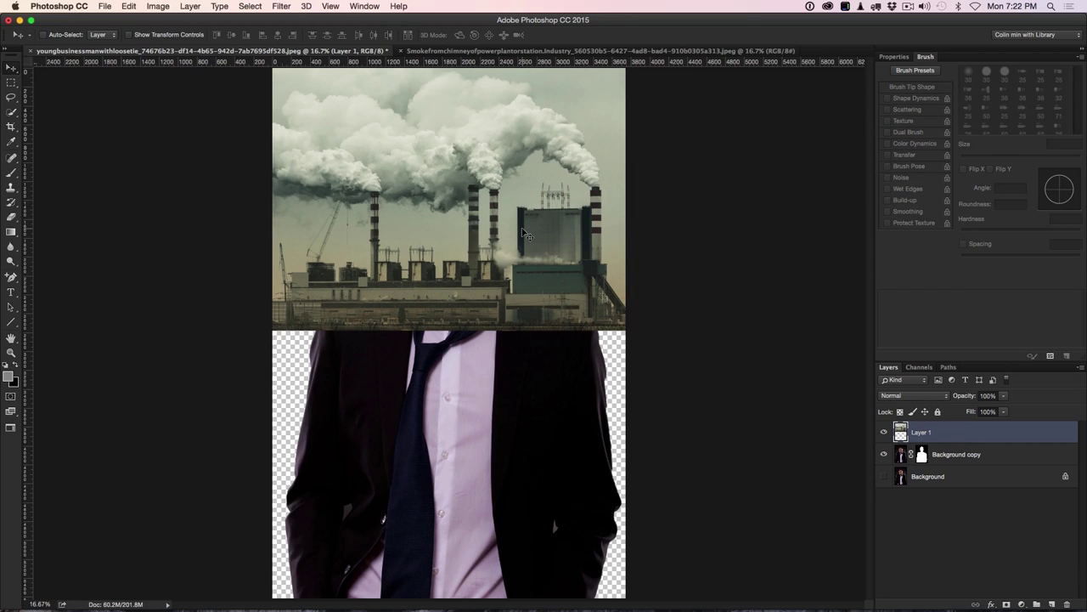
drag(522, 247, 521, 188)
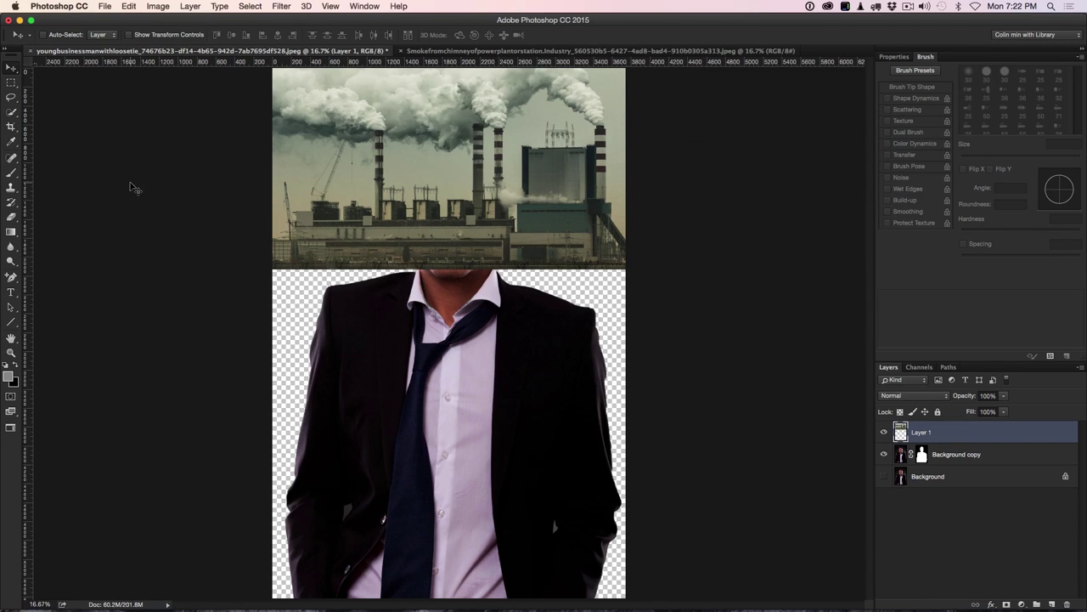
- Crop away the lower part of the canvas to just below the tie knot, keeping the full width and the cropped pixels
key(c)
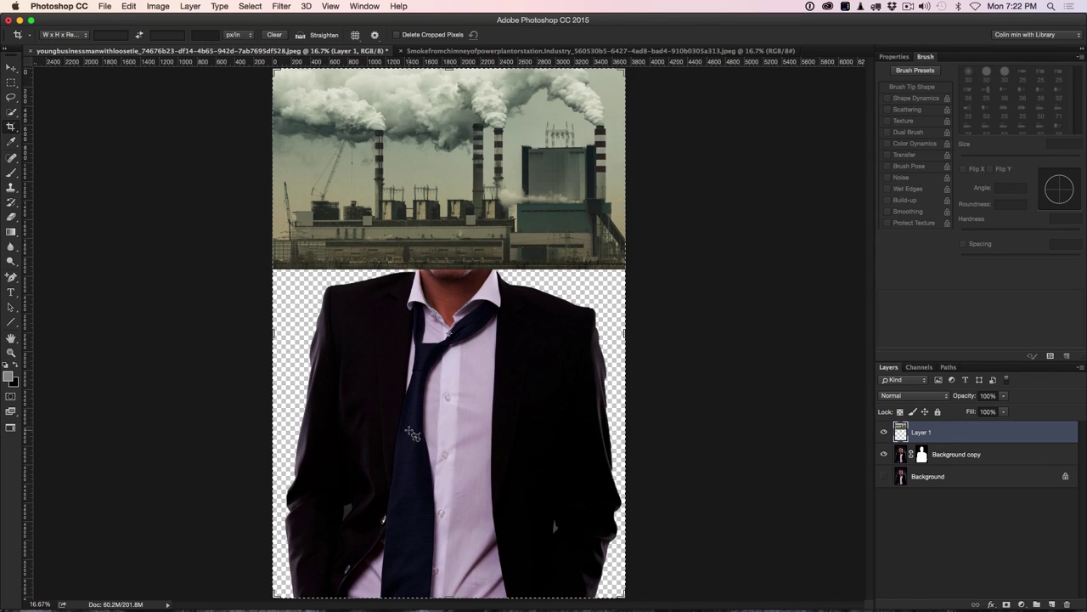
drag(449, 598, 468, 479)
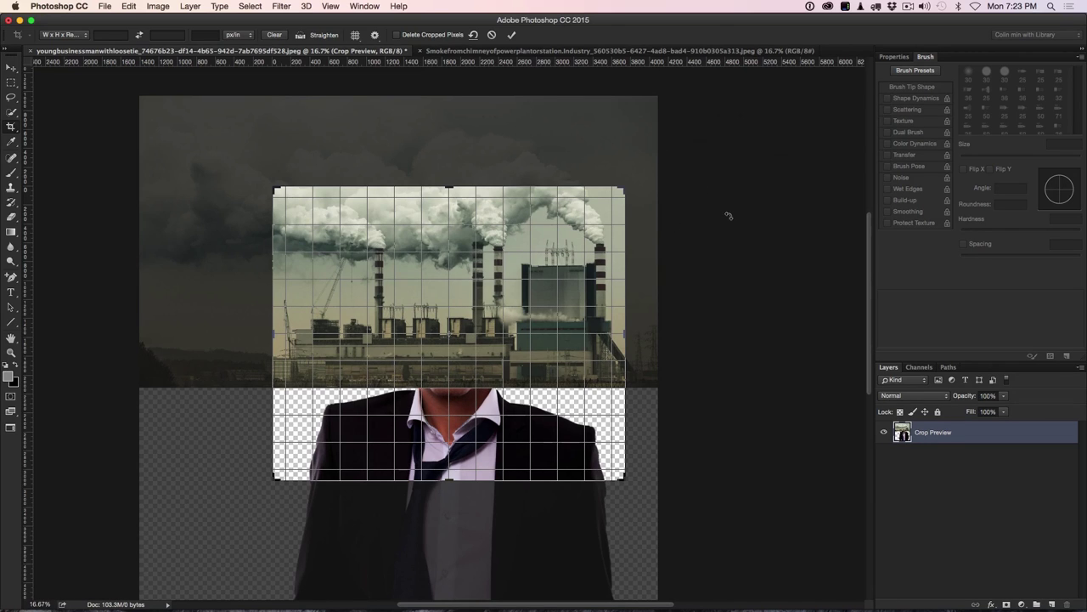
key(Return)
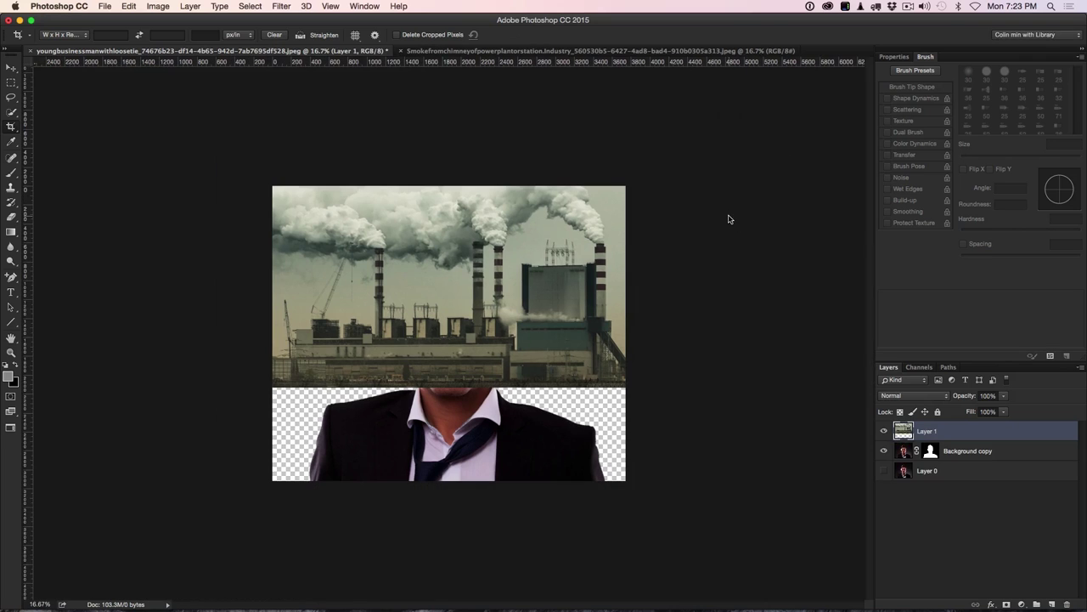
- Clip the power plant layer to the cut-out portrait layer so it shows only inside the man's silhouette
key(super+1)
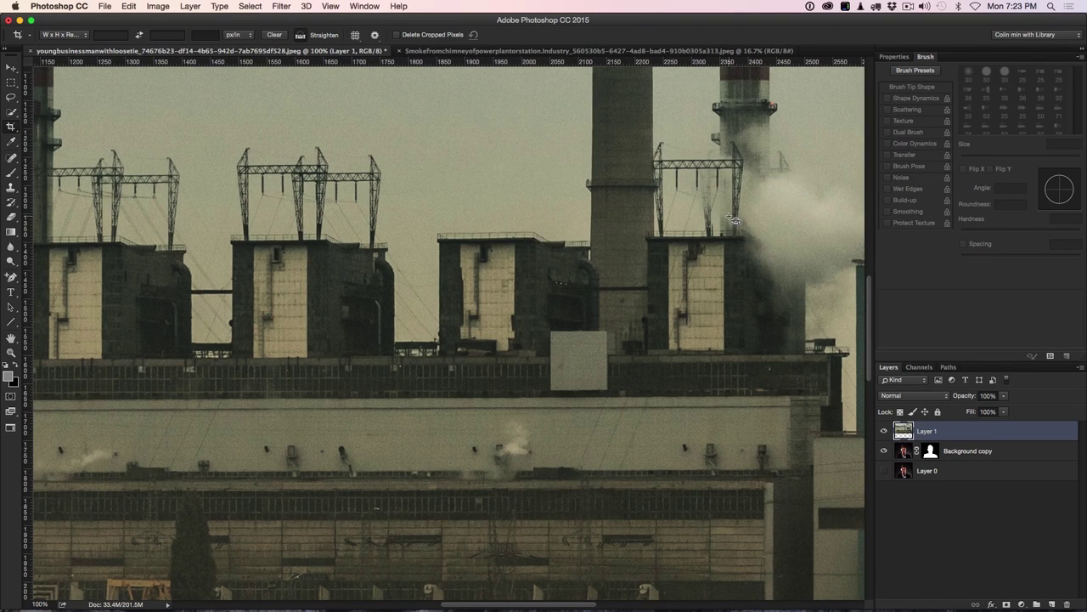
key(super+0)
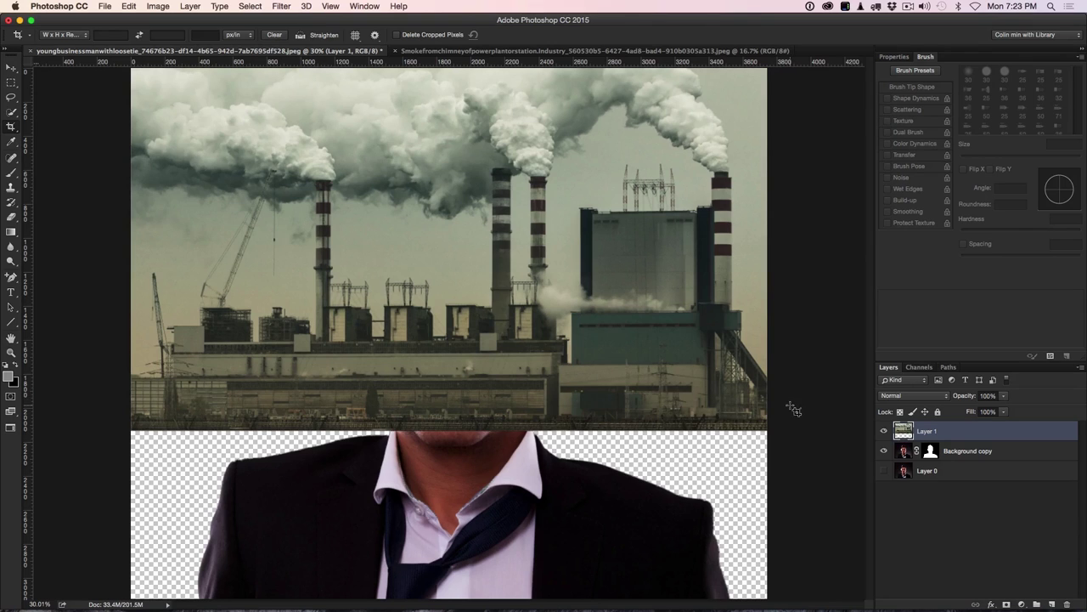
click(880, 433)
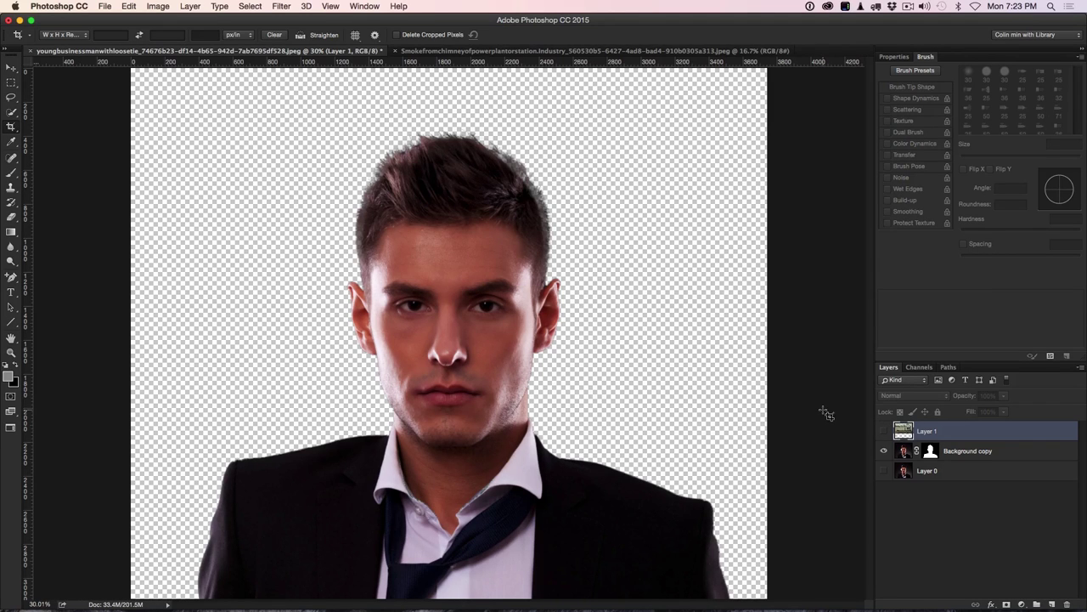
click(884, 432)
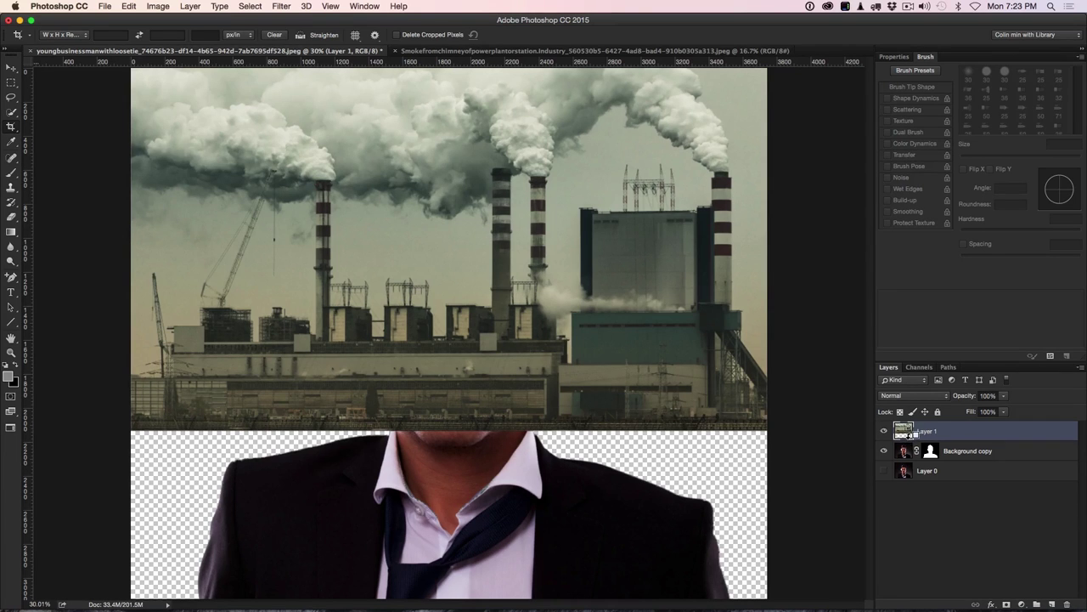
alt+click(909, 441)
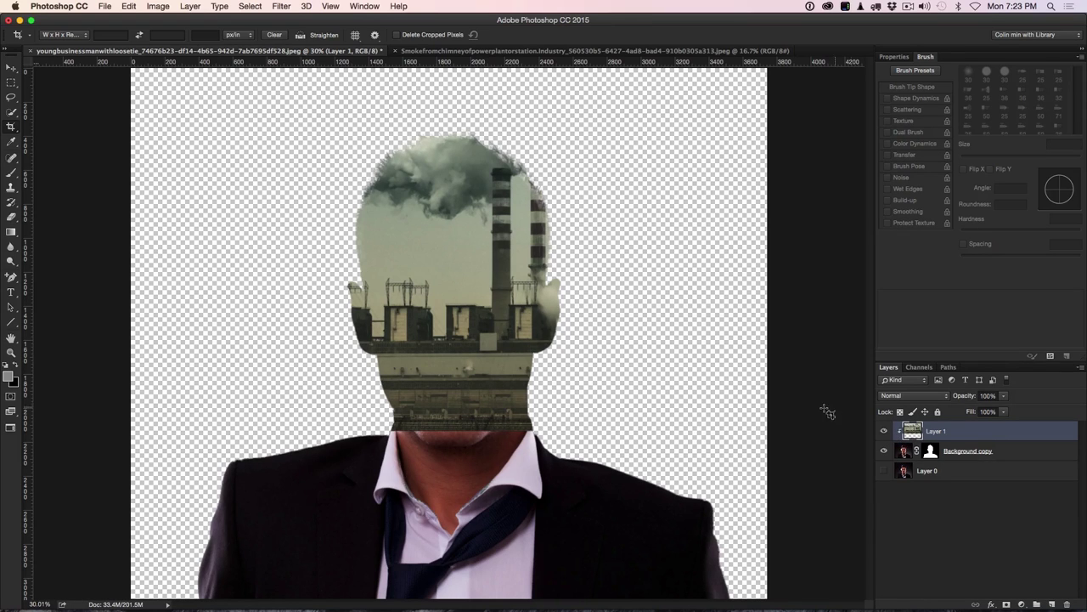
- Scale the power plant to 78.90% and place its large building over the face, with smokestacks along the head's sides and the lower edge at the mouth
click(11, 67)
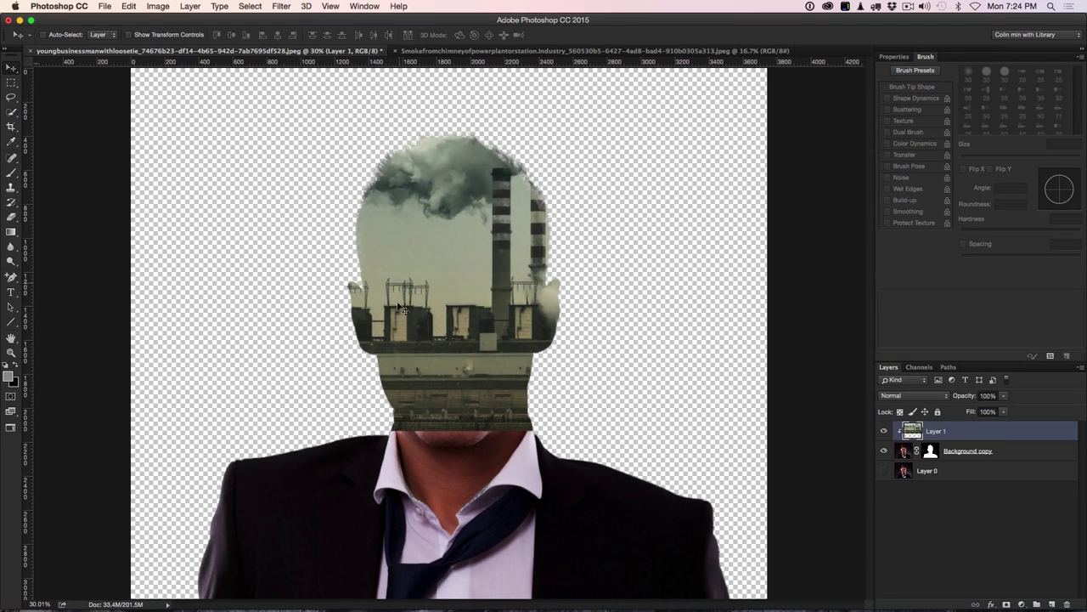
drag(479, 271, 324, 332)
drag(439, 311, 475, 320)
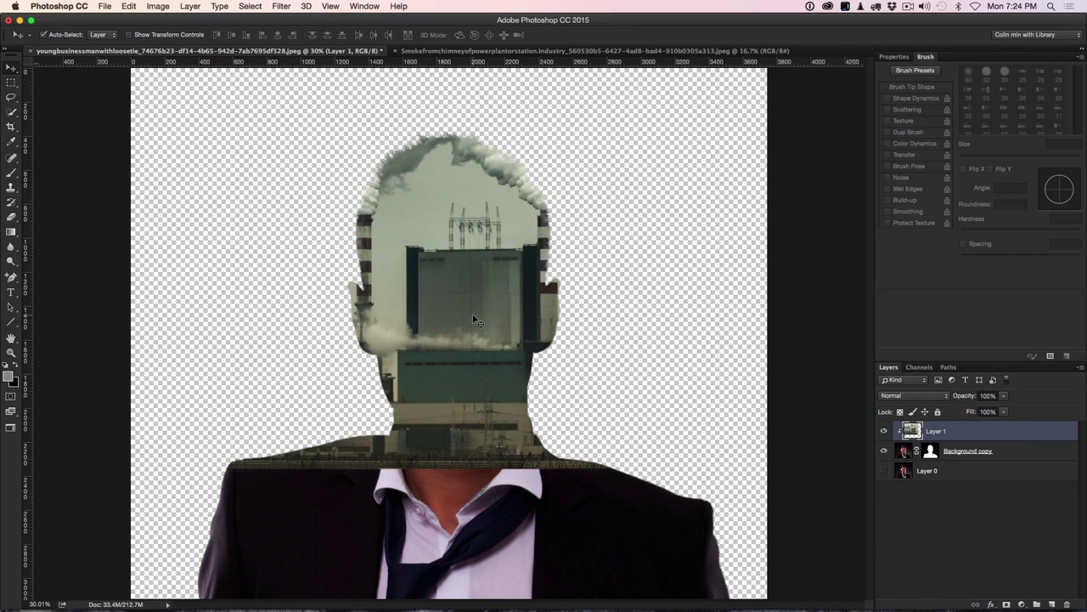
key(super+t)
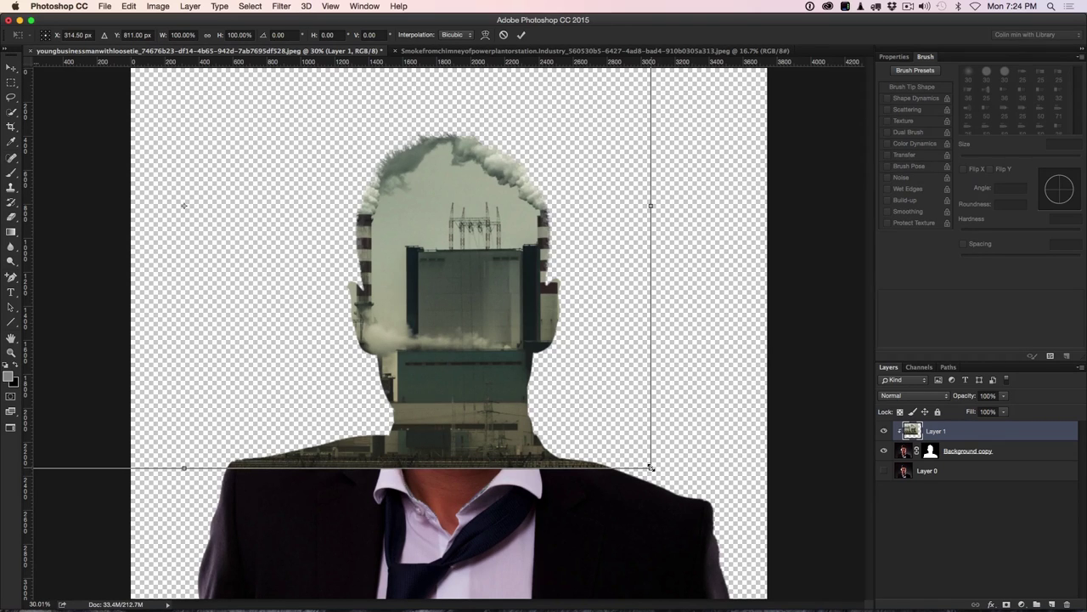
drag(651, 468, 455, 357)
drag(393, 266, 557, 309)
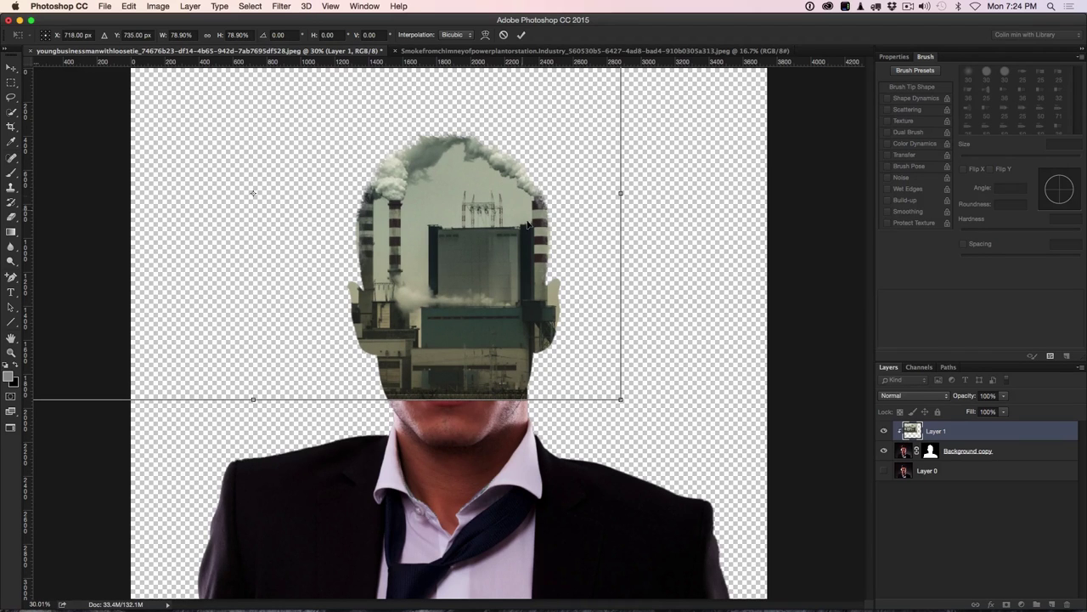
drag(586, 318, 586, 323)
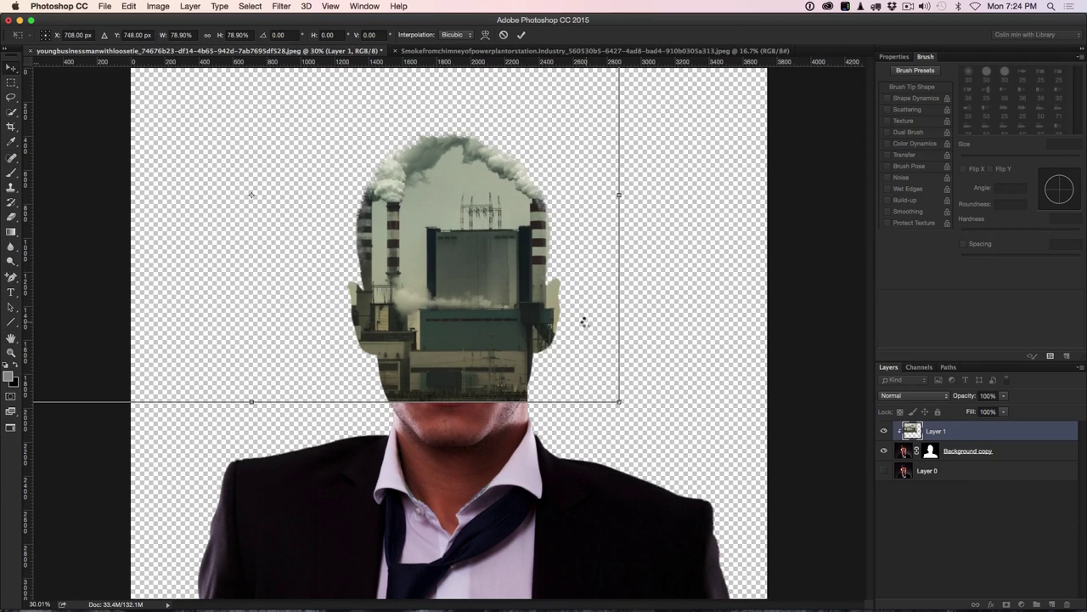
key(Return)
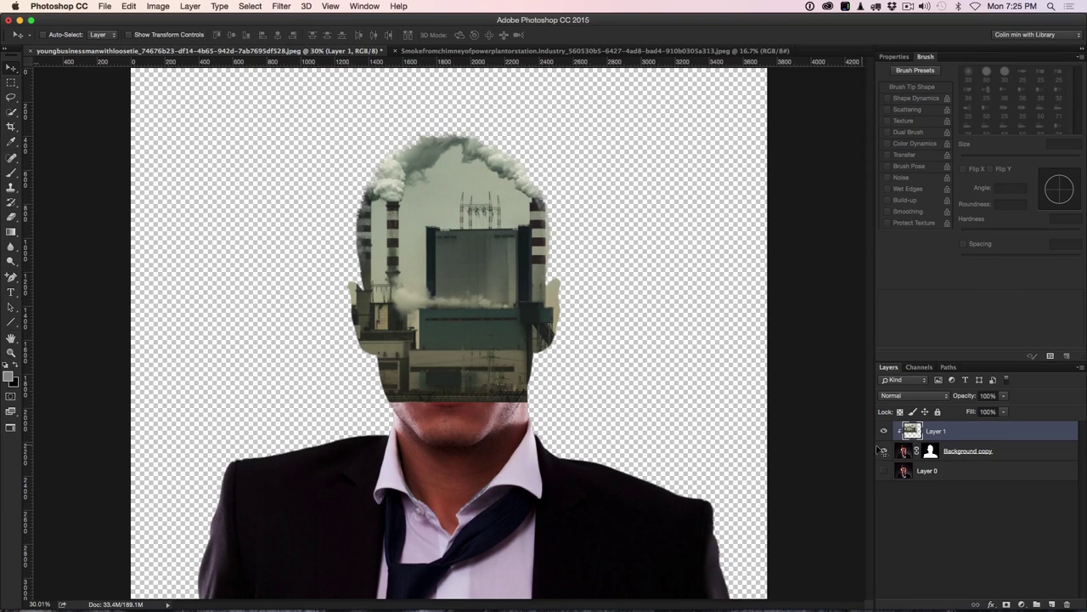
- Add a new layer directly above Layer 0 and fill it with the pale green foreground color #f3fae4
click(929, 469)
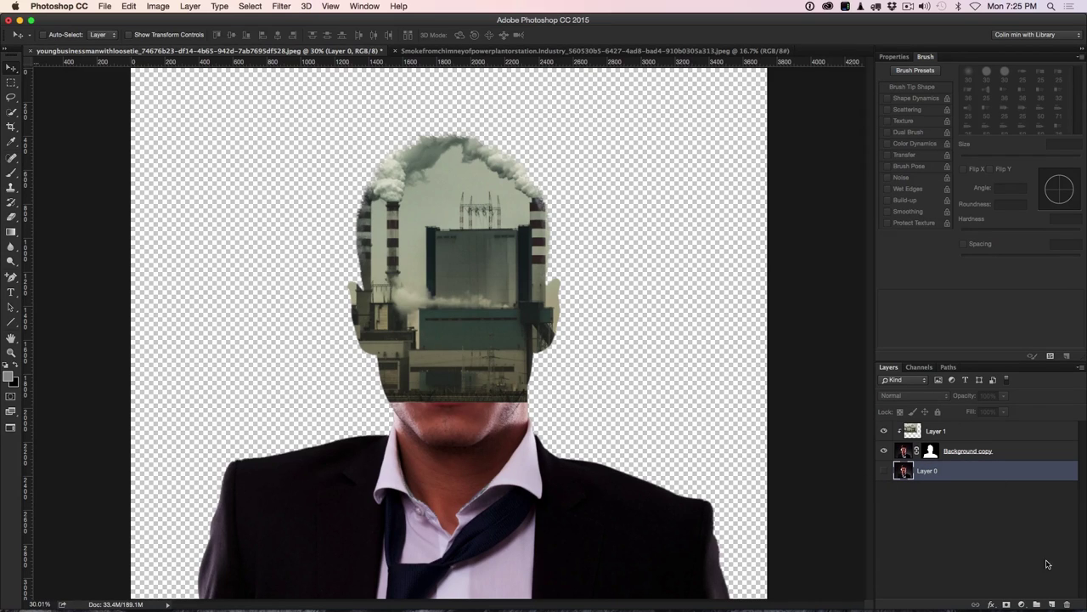
click(1052, 605)
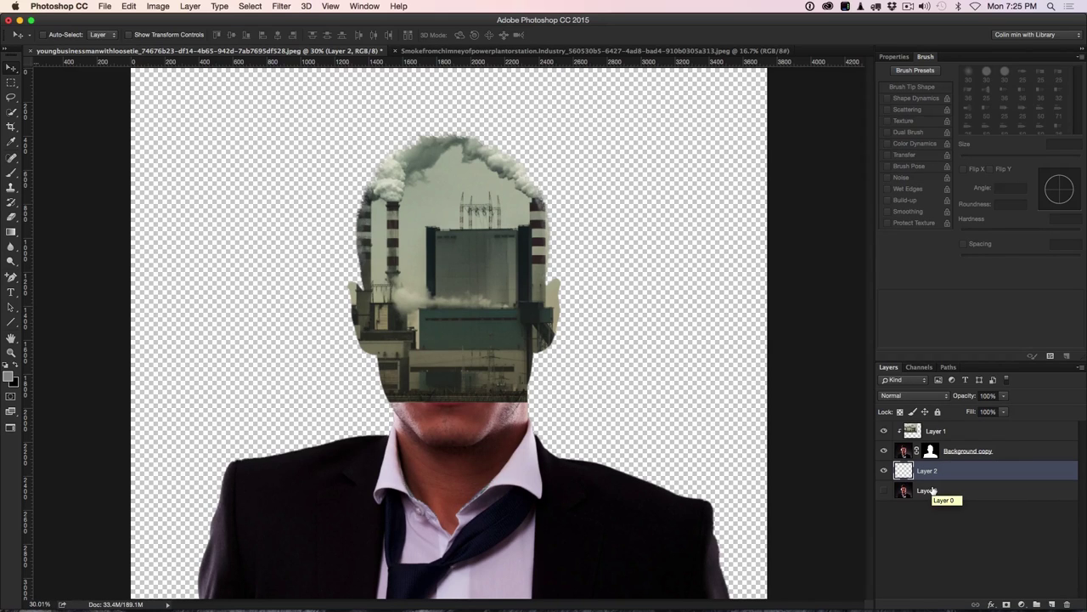
click(9, 375)
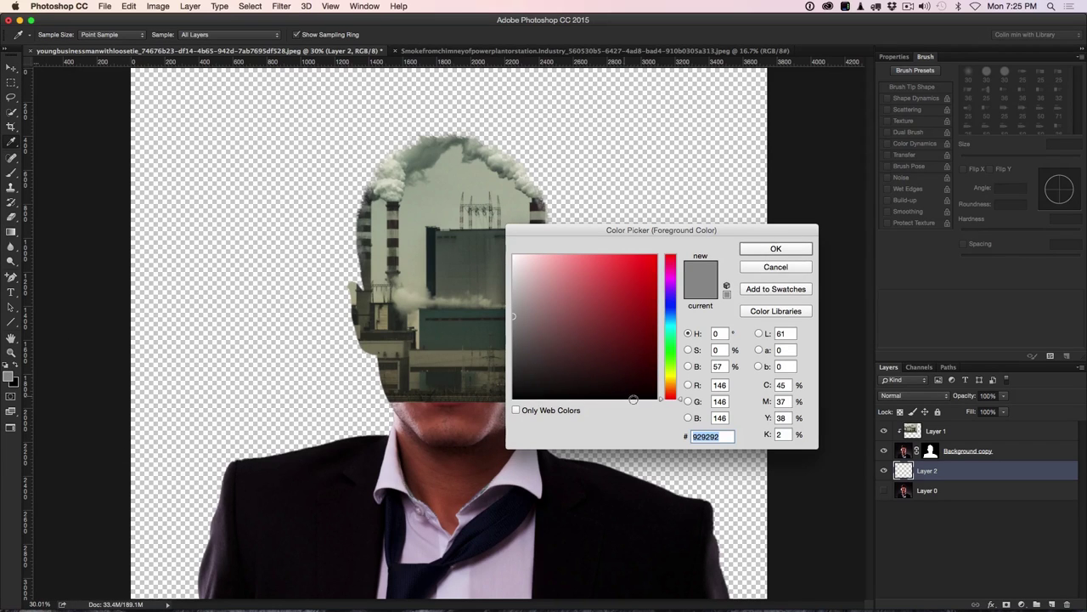
click(669, 375)
drag(542, 265, 535, 255)
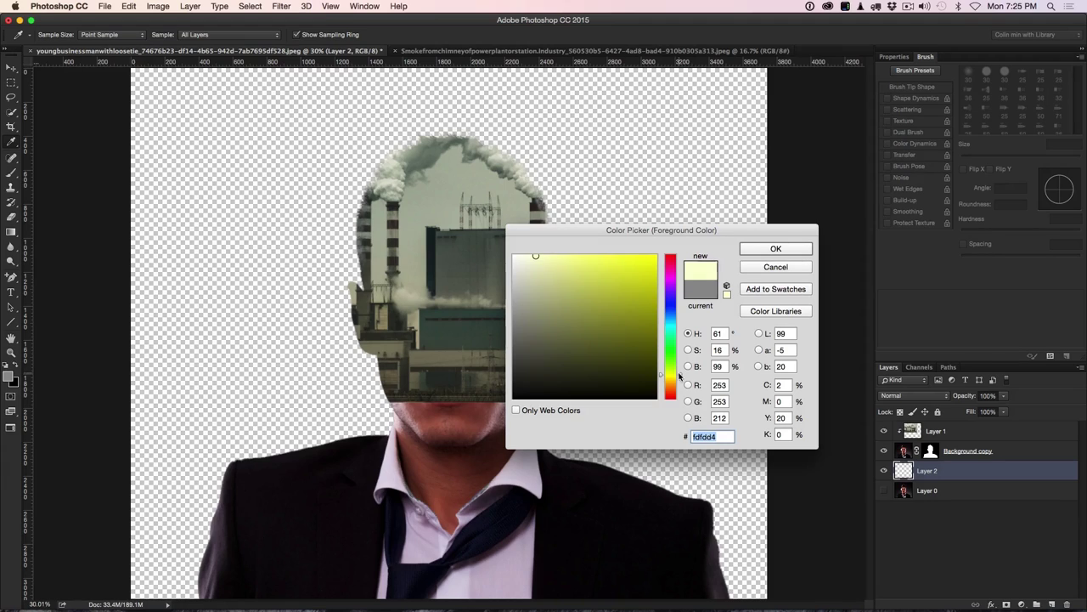
drag(680, 377, 681, 368)
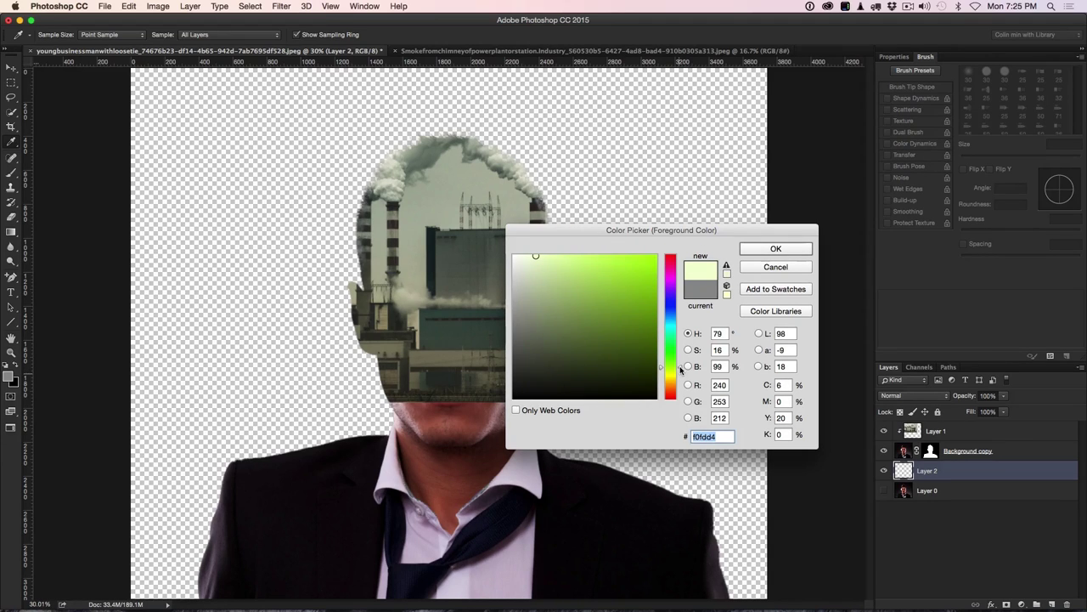
click(530, 256)
drag(530, 257, 525, 258)
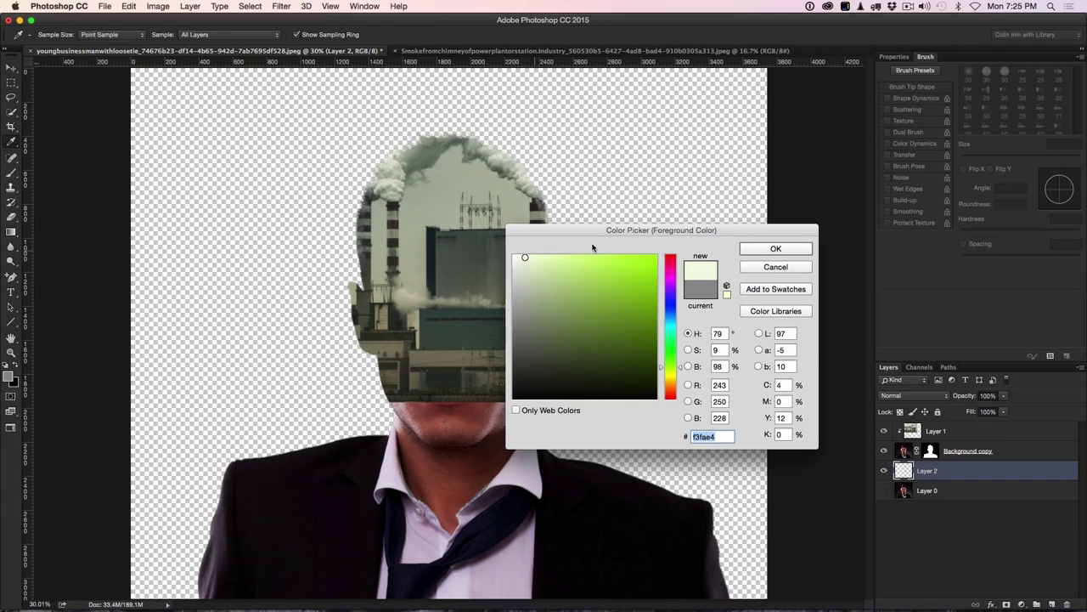
click(758, 250)
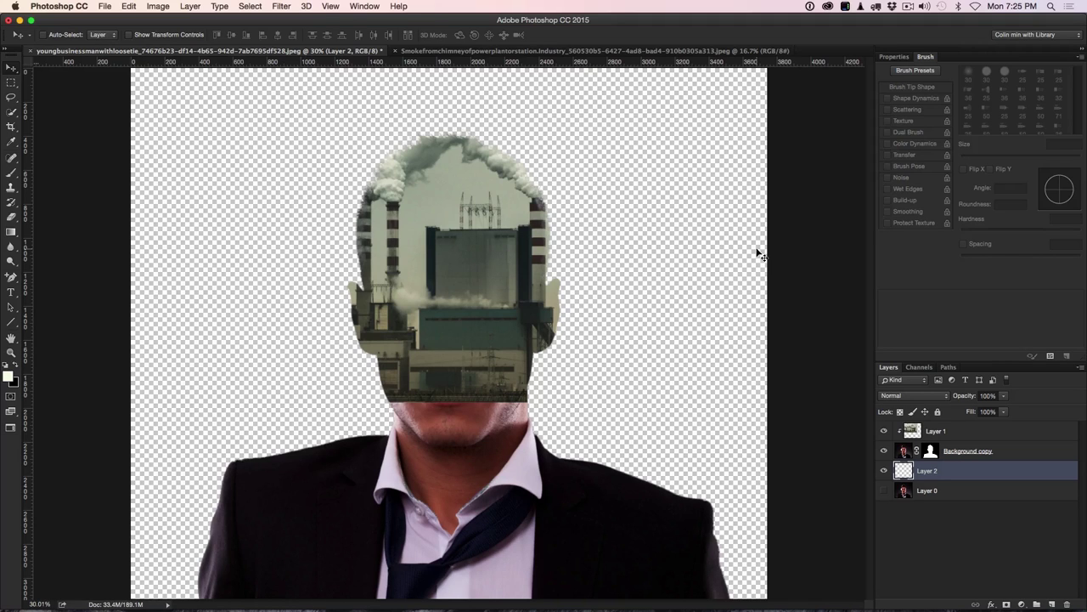
key(alt+BackSpace)
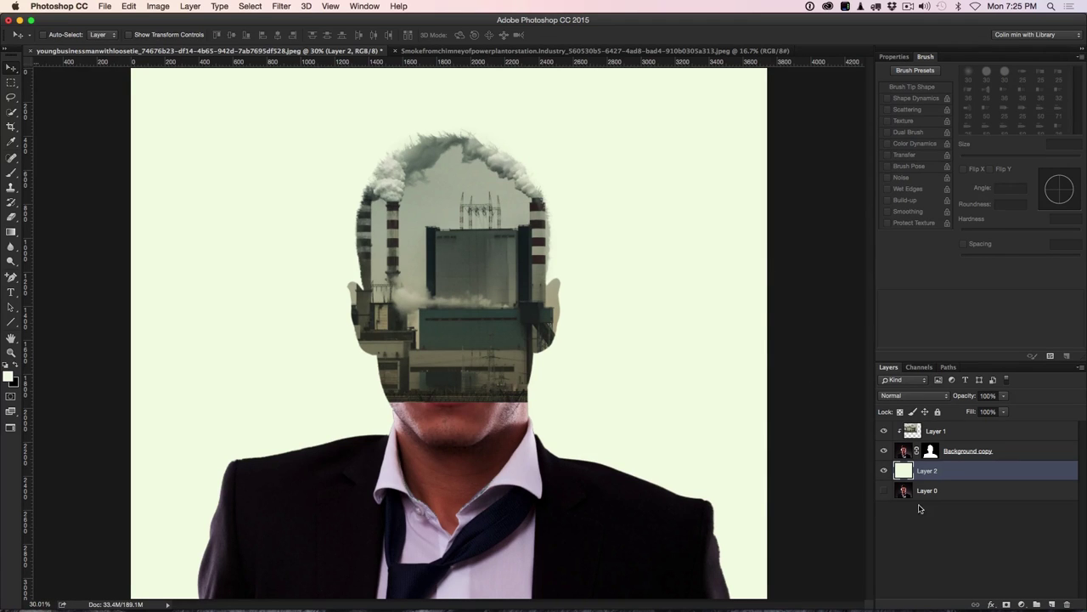
- Duplicate the pale green layer, move the copy to the top of the layer stack and set its blending mode to Color
click(884, 470)
click(884, 470)
drag(920, 470, 1051, 603)
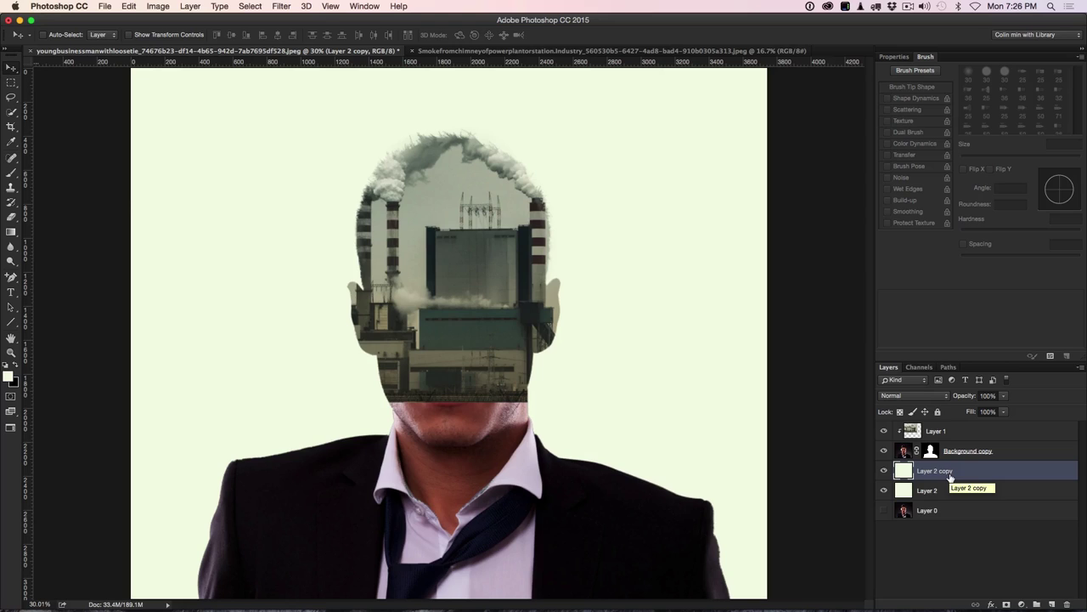
drag(950, 476, 929, 430)
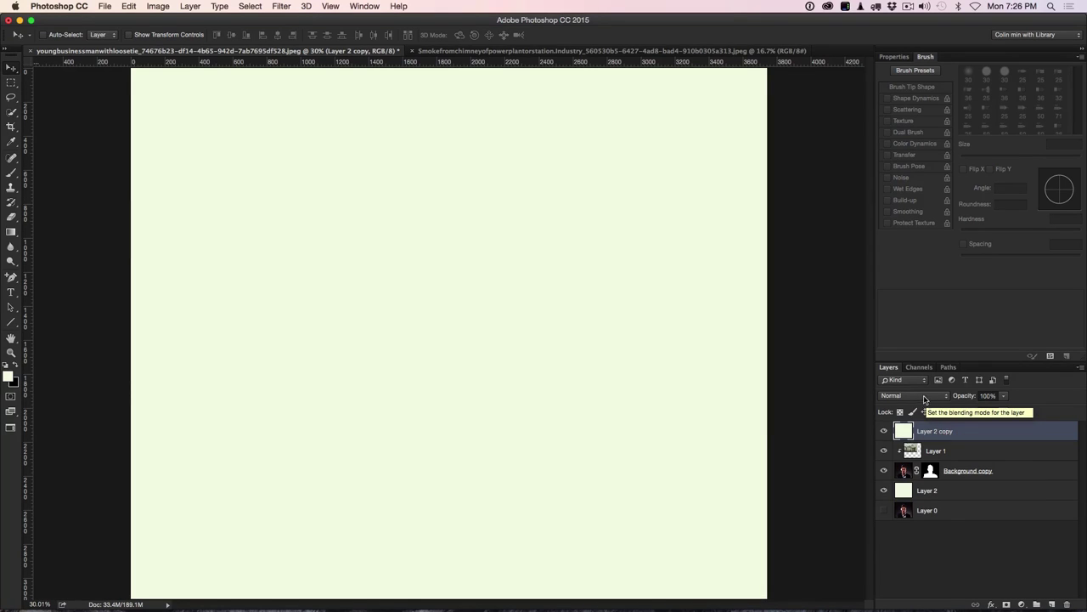
click(924, 398)
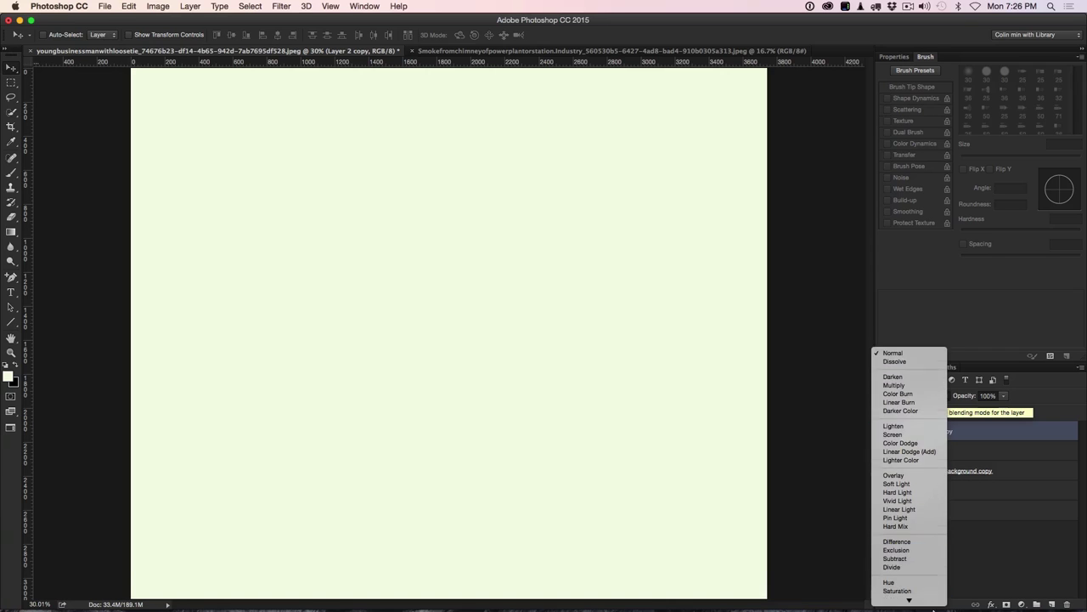
click(917, 592)
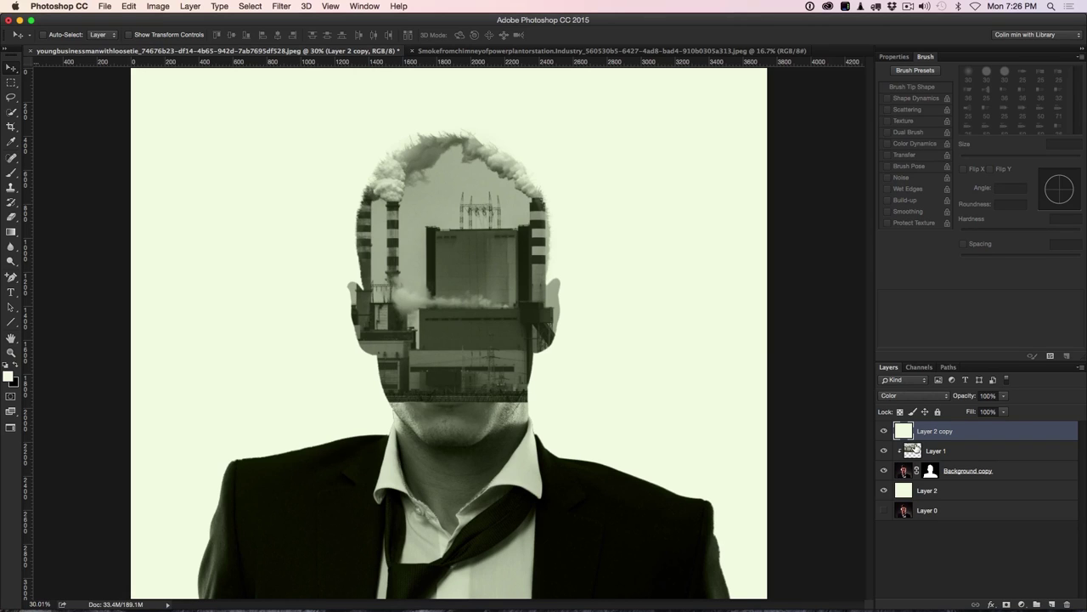
- Set the power plant layer's blending mode to Lighten
click(913, 450)
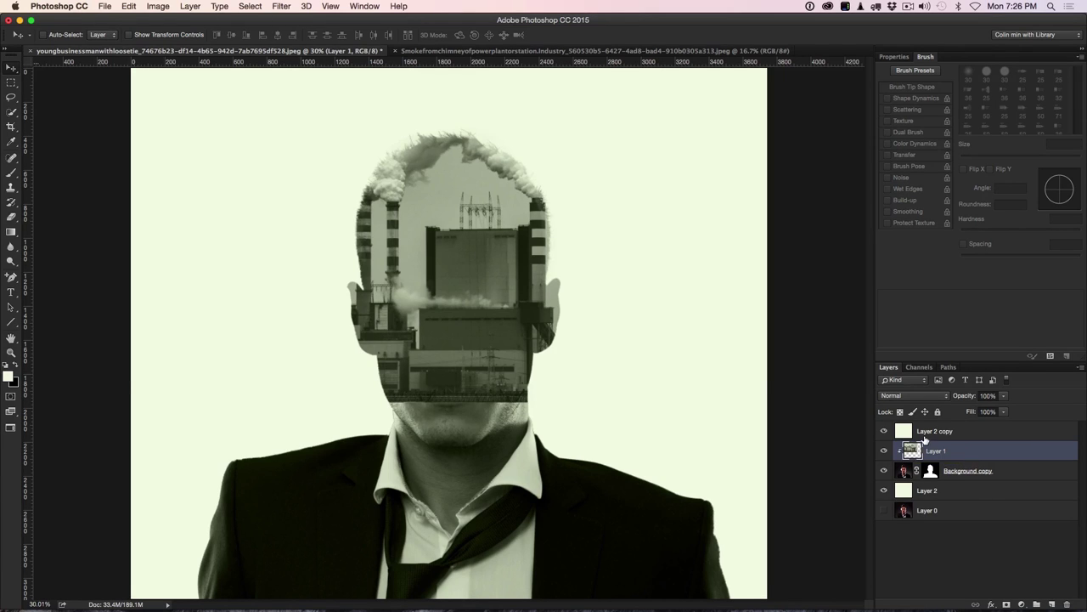
click(915, 396)
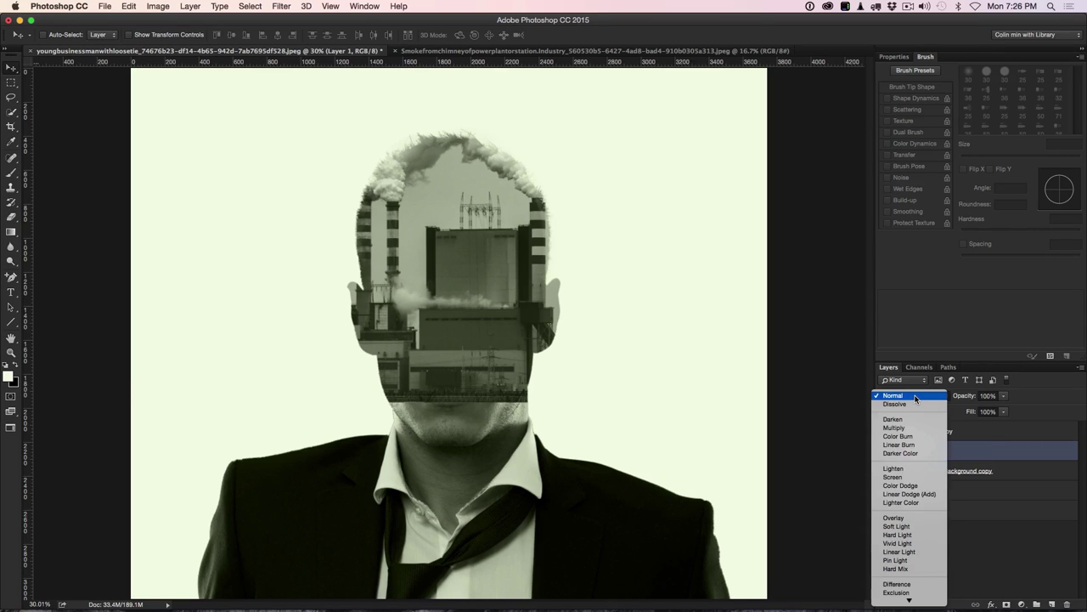
click(914, 469)
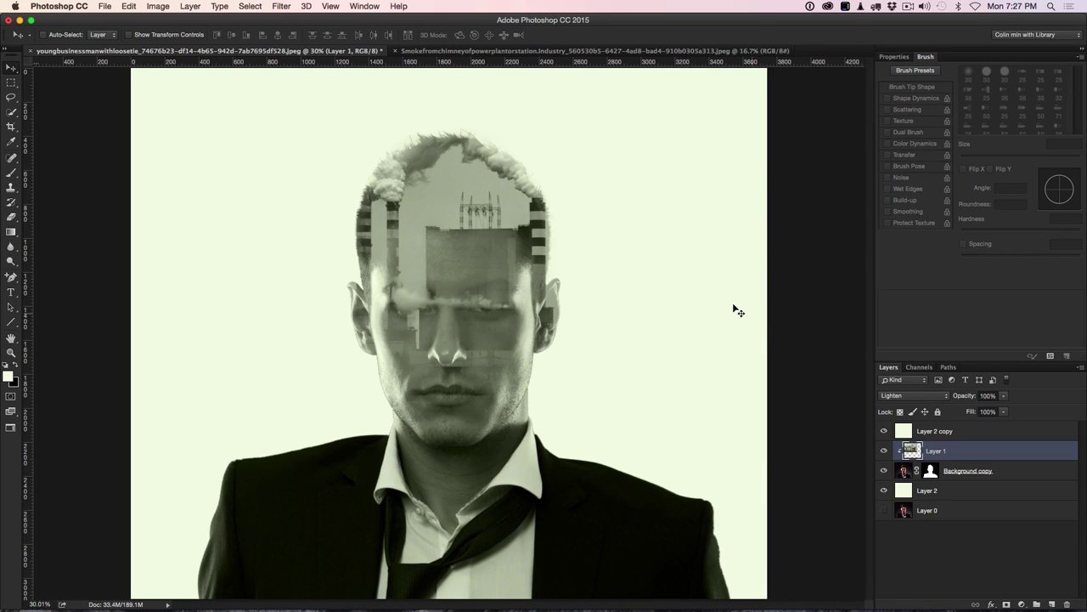
- Apply Levels to the power plant layer with the midtone input at 1.38 and the white input at 191
key(super)
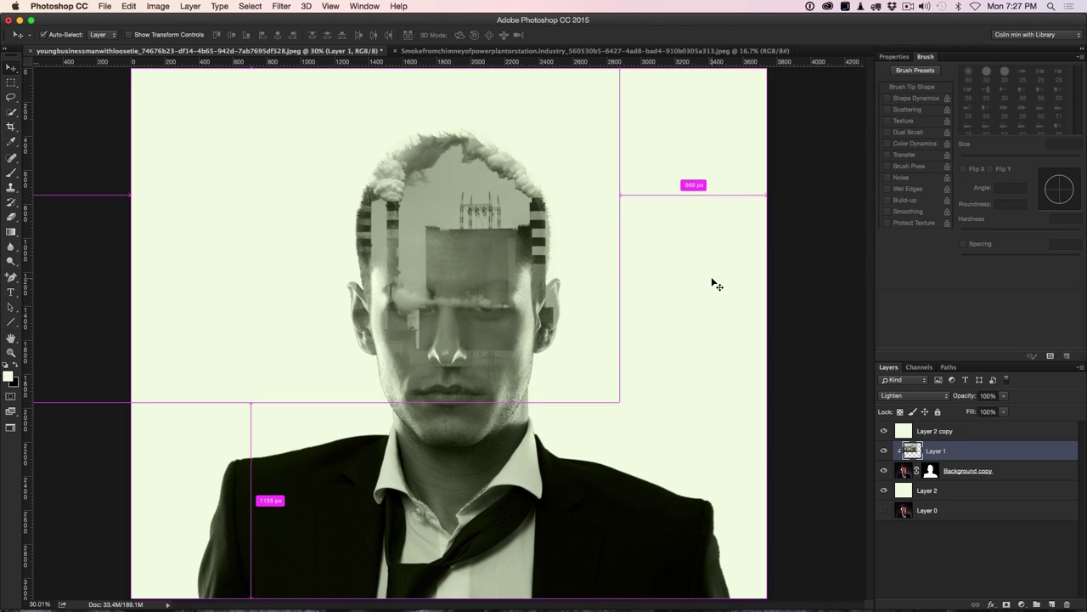
key(super+l)
drag(711, 276, 668, 213)
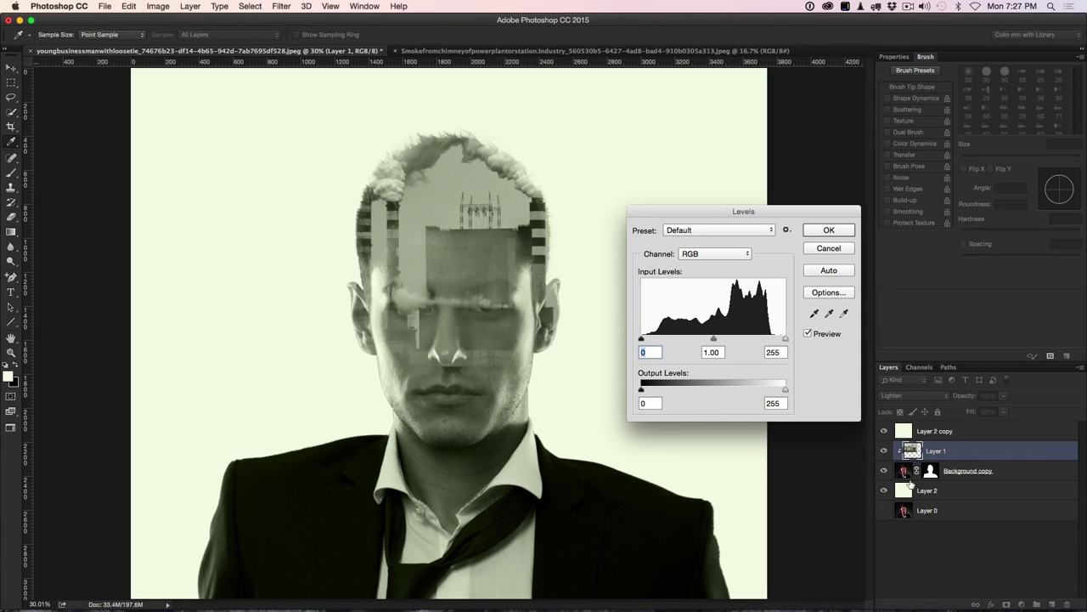
drag(785, 339, 773, 340)
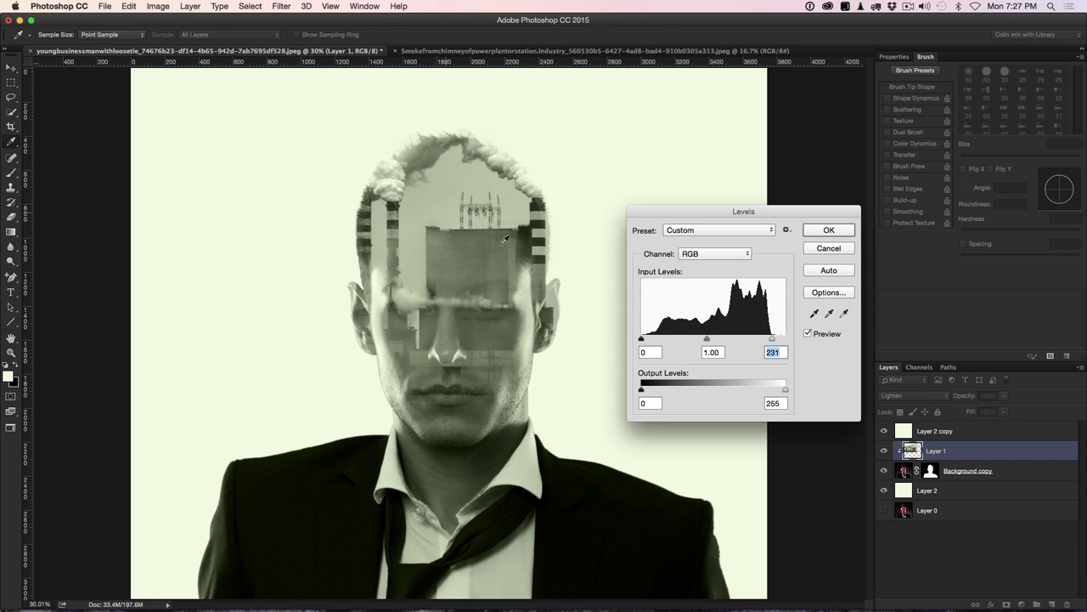
drag(707, 340, 674, 343)
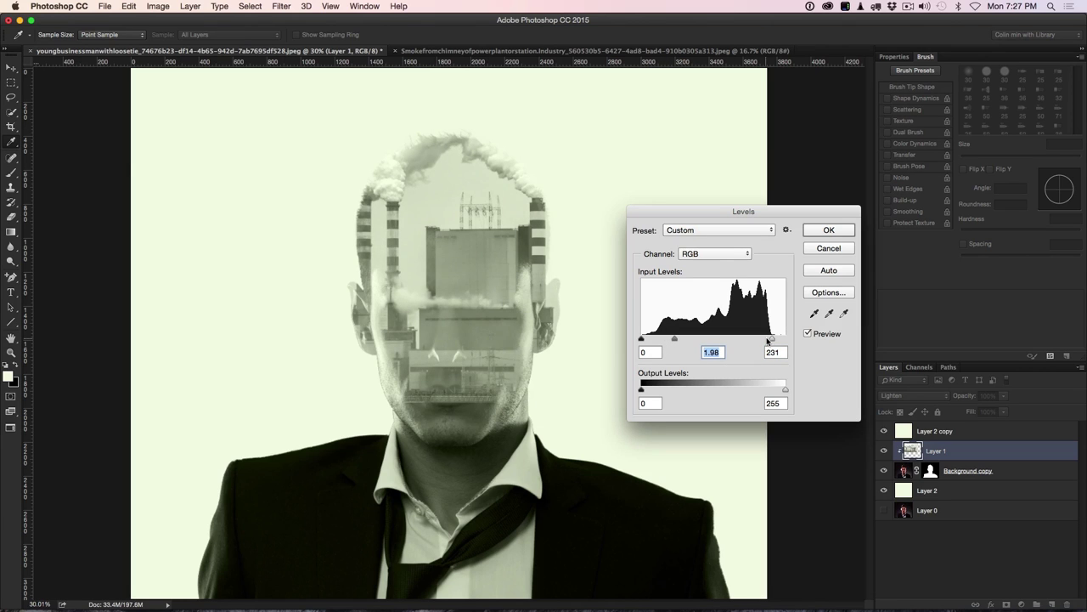
drag(771, 339, 756, 339)
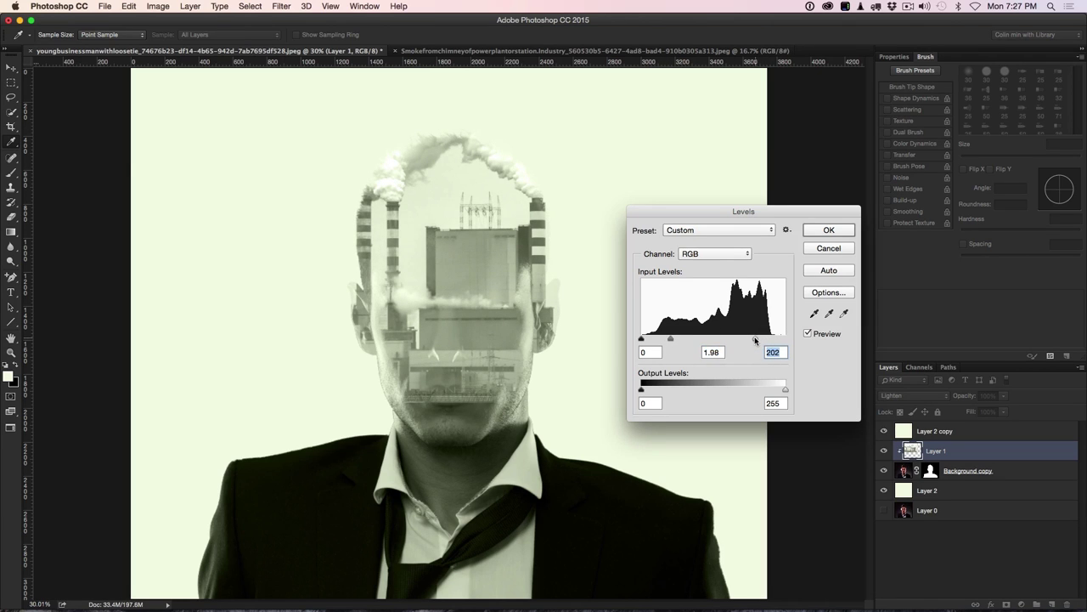
mouse_move(672, 340)
mouse_down()
mouse_move(704, 337)
mouse_move(685, 337)
mouse_up()
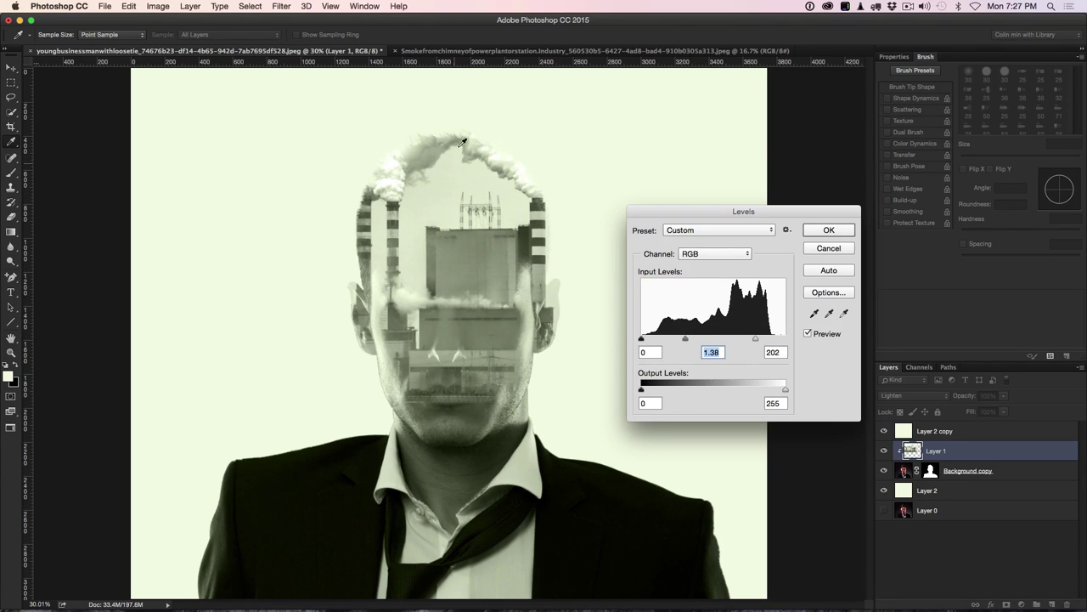
drag(756, 339, 749, 338)
click(748, 338)
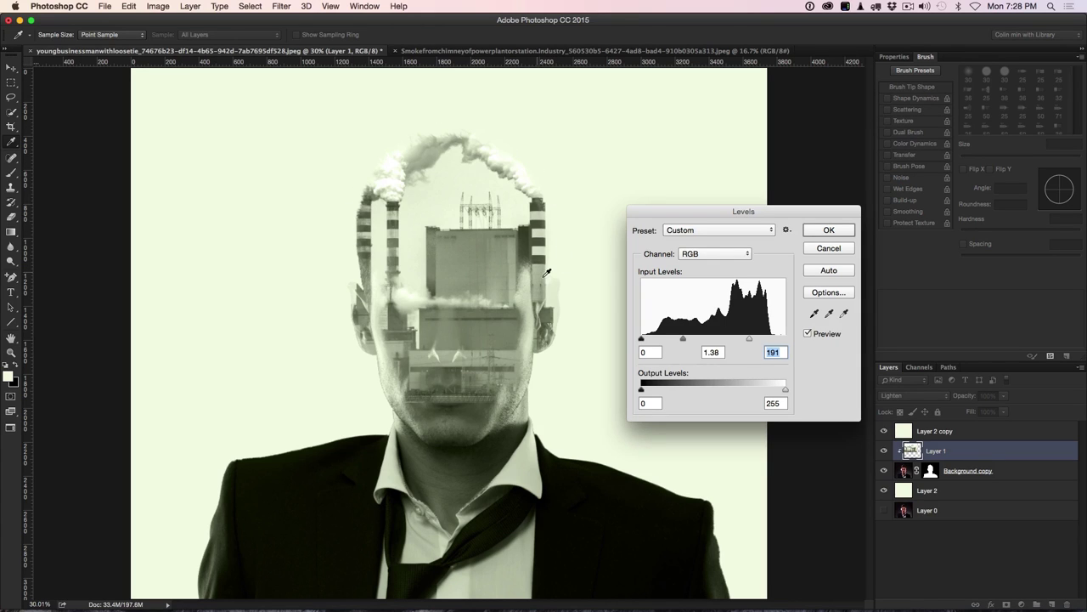
click(829, 231)
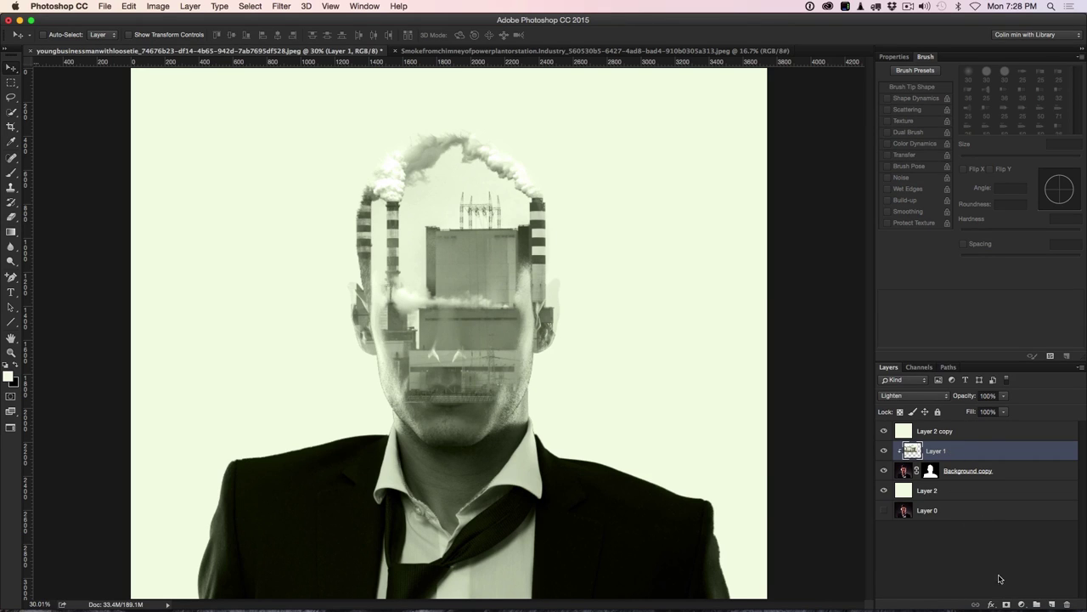
- Add a layer mask to the power plant layer
click(1006, 605)
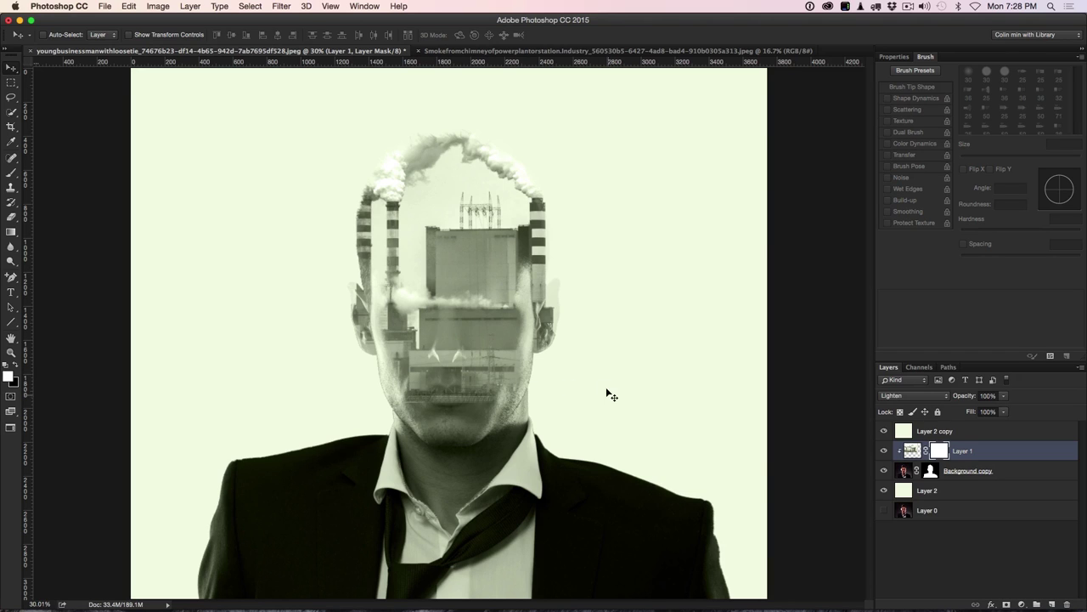
- Paint black on the power plant layer's mask with a soft 400 px brush to reveal the man's nose, mouth and jaw
click(14, 364)
click(11, 173)
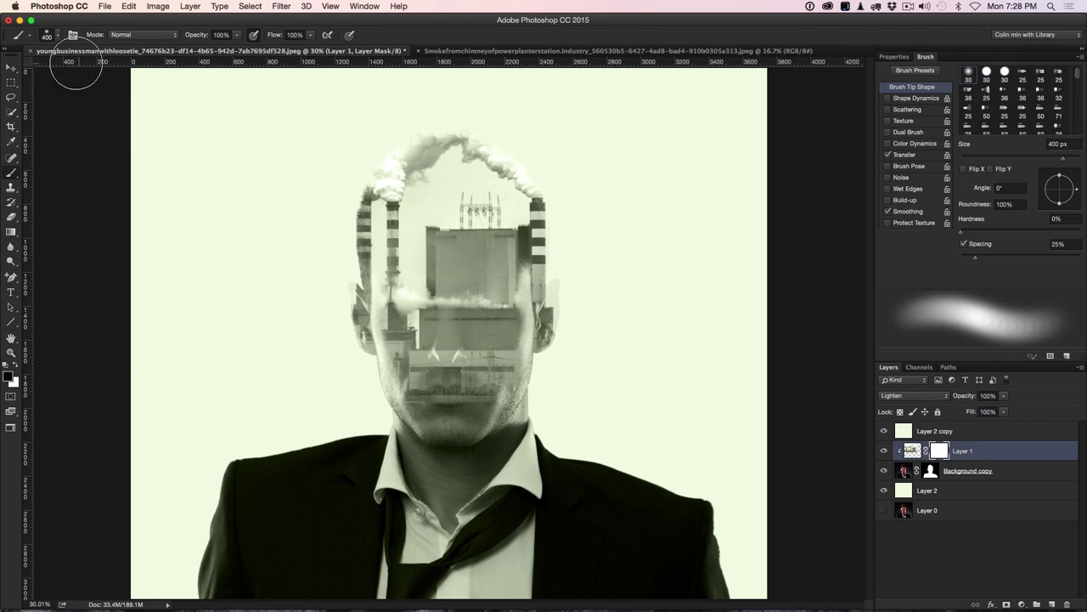
click(58, 38)
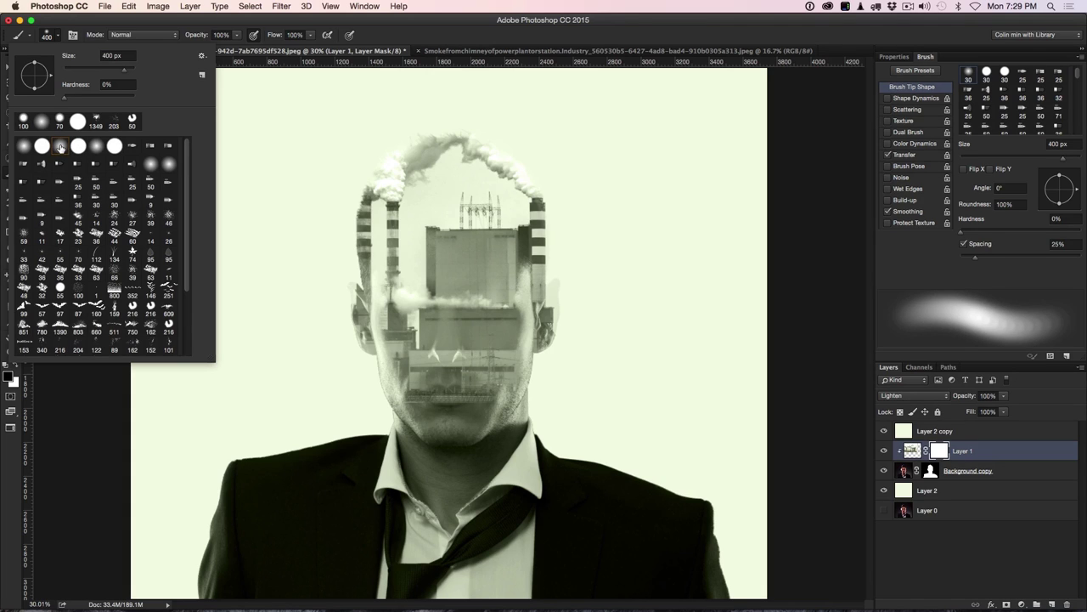
click(70, 392)
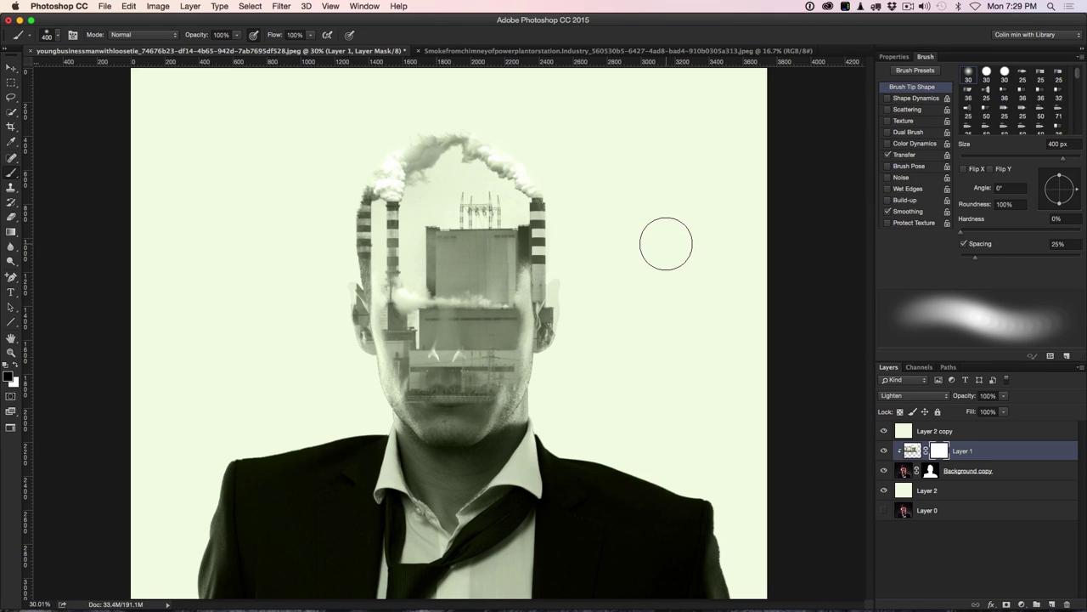
key(bracketleft)
drag(553, 243, 548, 253)
key(bracketright)
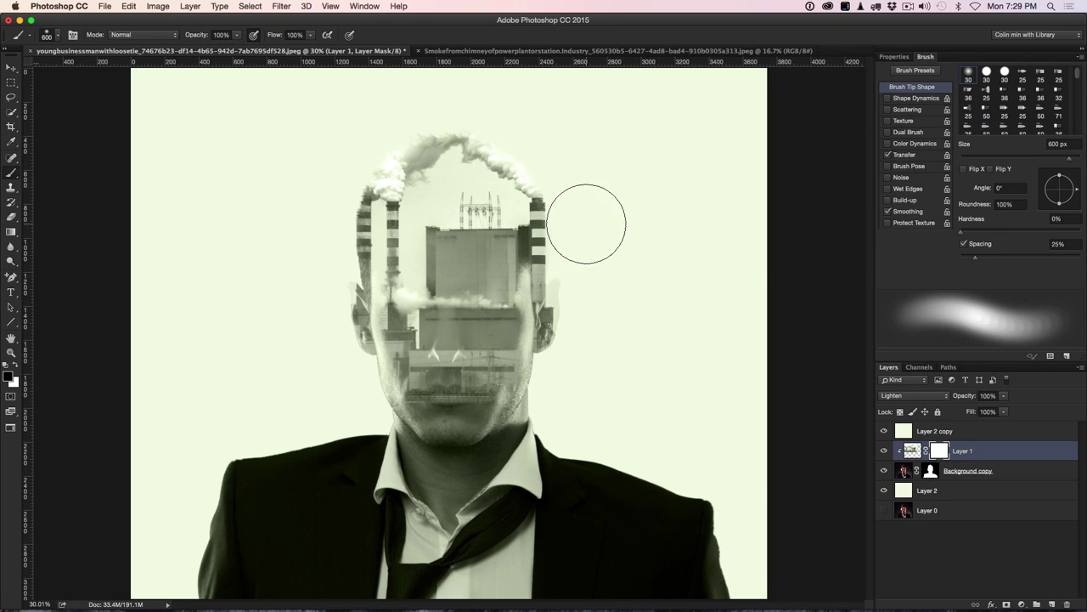
key(bracketleft)
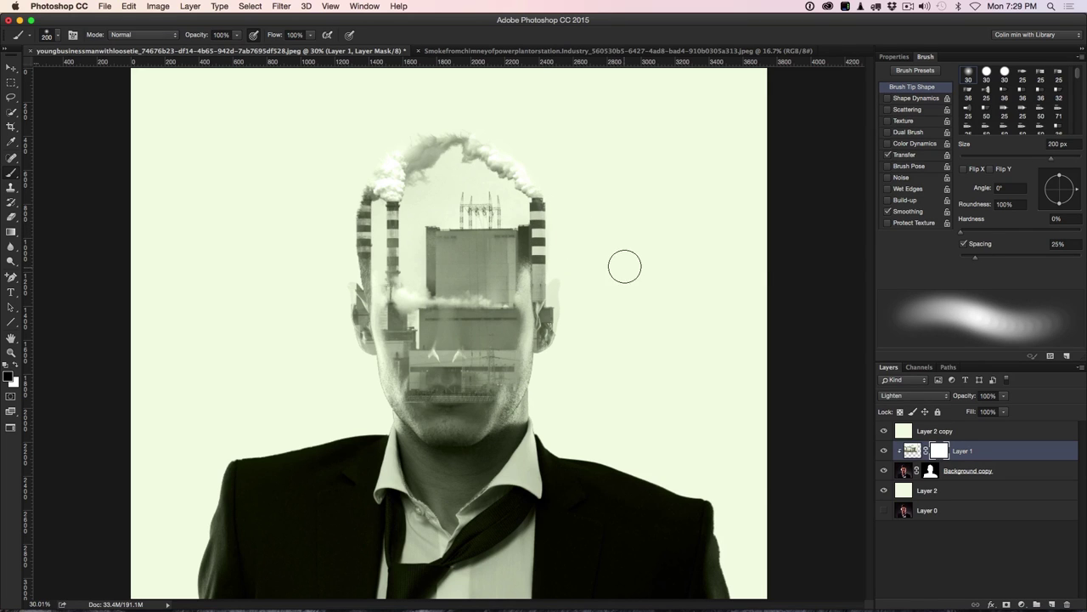
key(bracketright)
mouse_move(415, 371)
mouse_down()
mouse_move(429, 409)
mouse_move(492, 405)
mouse_move(458, 389)
mouse_move(371, 385)
mouse_move(522, 384)
mouse_move(501, 366)
mouse_move(527, 359)
mouse_move(480, 401)
mouse_move(493, 403)
mouse_move(521, 361)
mouse_move(480, 397)
mouse_move(502, 372)
mouse_move(406, 409)
mouse_move(393, 393)
mouse_move(406, 358)
mouse_move(480, 360)
mouse_move(450, 345)
mouse_move(521, 354)
mouse_move(567, 331)
mouse_move(483, 377)
mouse_move(412, 382)
mouse_move(370, 358)
mouse_move(366, 370)
mouse_move(347, 308)
mouse_up()
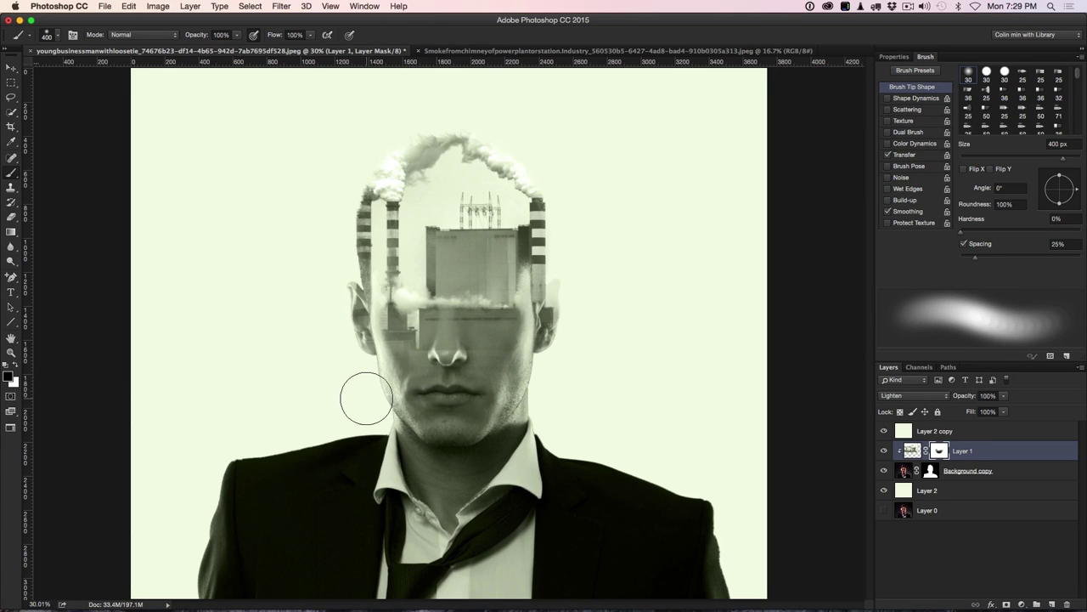
- Mask the power plant off both ears with a 200 px brush, and paint white to restore the building across the eyes
key(bracketleft)
key(bracketleft)
key(bracketleft)
mouse_move(562, 289)
mouse_down()
mouse_move(548, 333)
mouse_move(559, 375)
mouse_move(543, 312)
mouse_move(533, 333)
mouse_move(533, 300)
mouse_move(530, 342)
mouse_move(525, 322)
mouse_move(512, 350)
mouse_move(518, 324)
mouse_move(494, 337)
mouse_move(511, 316)
mouse_move(477, 332)
mouse_move(495, 320)
mouse_move(399, 318)
mouse_move(552, 319)
mouse_move(402, 321)
mouse_move(416, 337)
mouse_move(389, 339)
mouse_move(419, 327)
mouse_move(416, 351)
mouse_move(448, 332)
mouse_move(438, 350)
mouse_move(479, 355)
mouse_move(460, 335)
mouse_move(398, 344)
mouse_move(425, 332)
mouse_move(474, 348)
mouse_up()
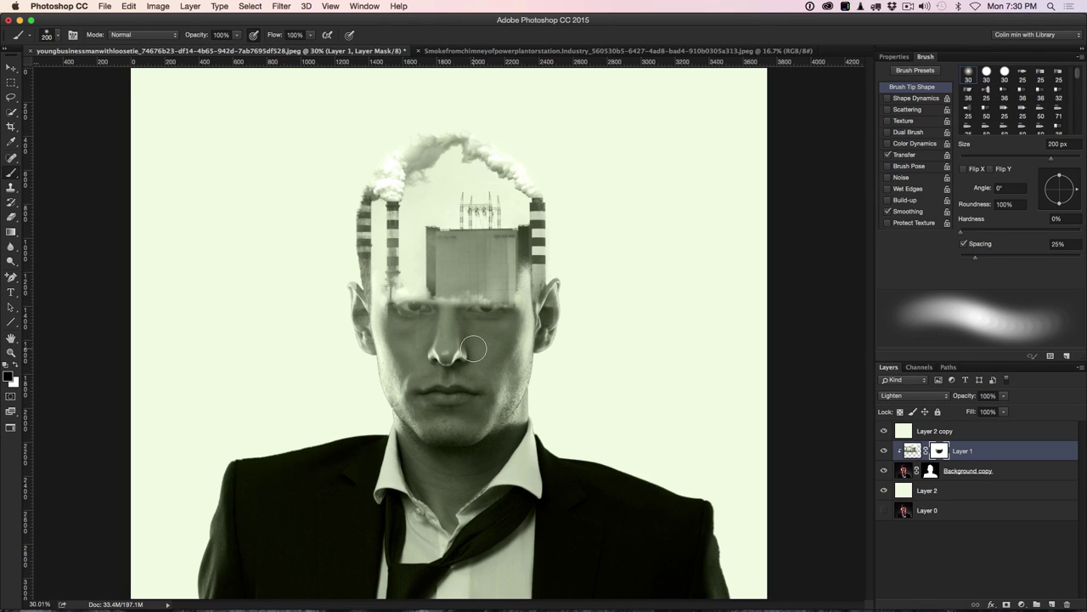
key(x)
mouse_move(429, 310)
mouse_down()
mouse_move(414, 268)
mouse_move(416, 329)
mouse_move(413, 254)
mouse_move(412, 312)
mouse_move(424, 222)
mouse_move(500, 302)
mouse_move(493, 308)
mouse_move(505, 260)
mouse_move(473, 317)
mouse_move(514, 310)
mouse_move(504, 320)
mouse_move(522, 262)
mouse_move(515, 312)
mouse_move(503, 299)
mouse_move(435, 319)
mouse_move(432, 282)
mouse_move(428, 319)
mouse_move(442, 263)
mouse_move(489, 299)
mouse_move(452, 316)
mouse_move(519, 315)
mouse_move(450, 320)
mouse_move(510, 312)
mouse_move(470, 308)
mouse_move(513, 294)
mouse_move(471, 297)
mouse_move(501, 322)
mouse_move(457, 332)
mouse_move(478, 308)
mouse_move(477, 326)
mouse_move(528, 324)
mouse_move(533, 293)
mouse_up()
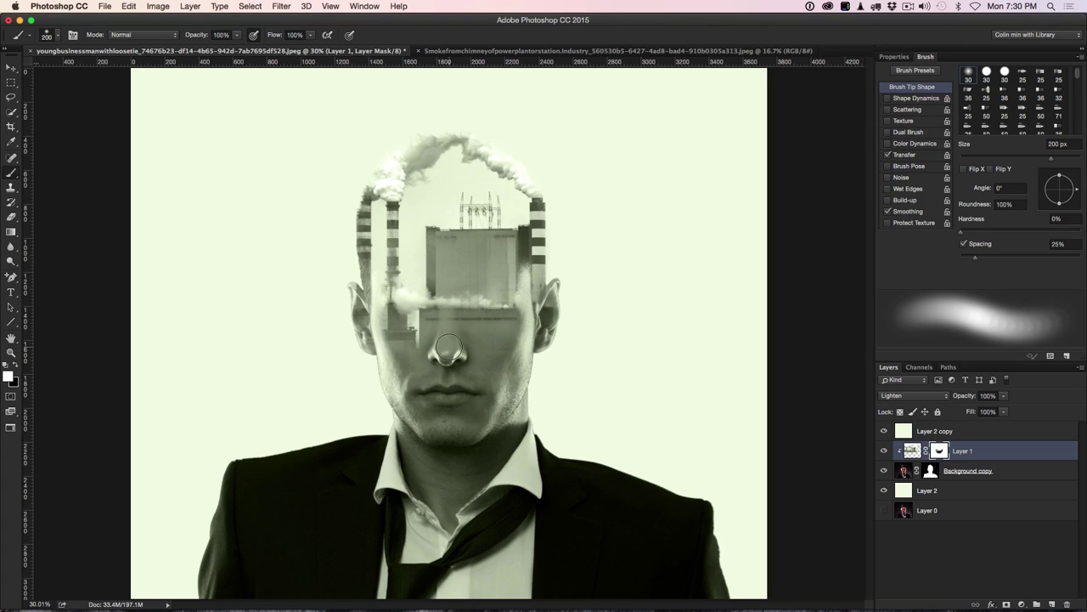
key(x)
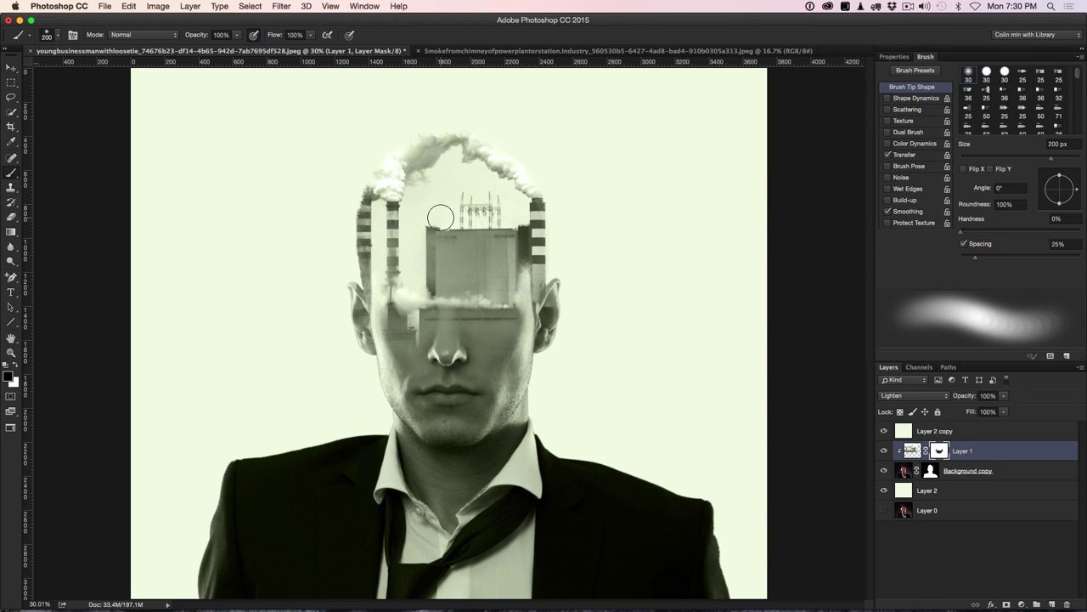
drag(431, 191, 452, 190)
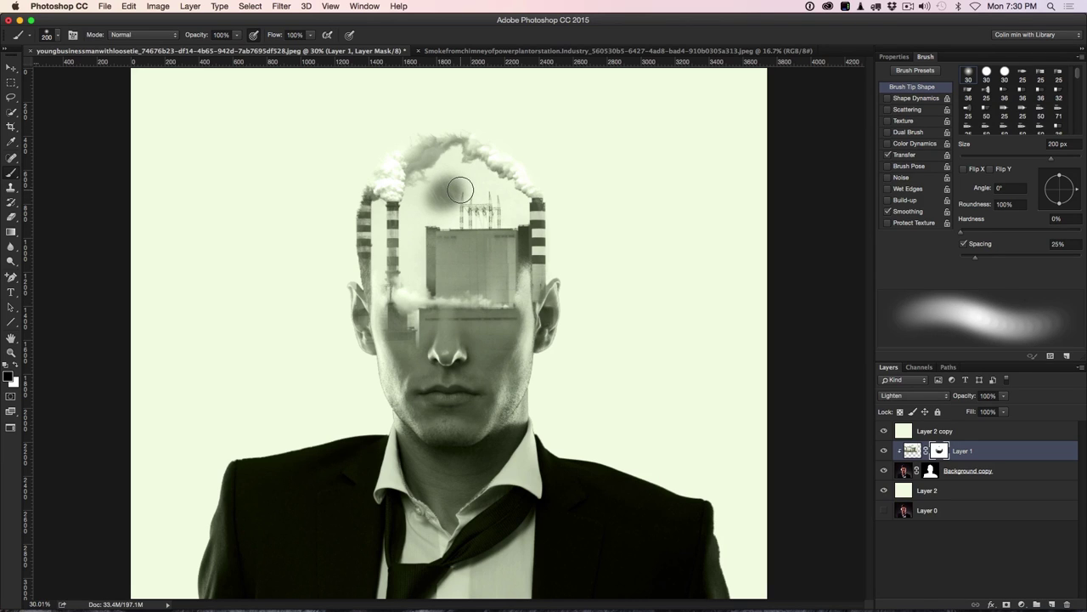
key(super+z)
key(x)
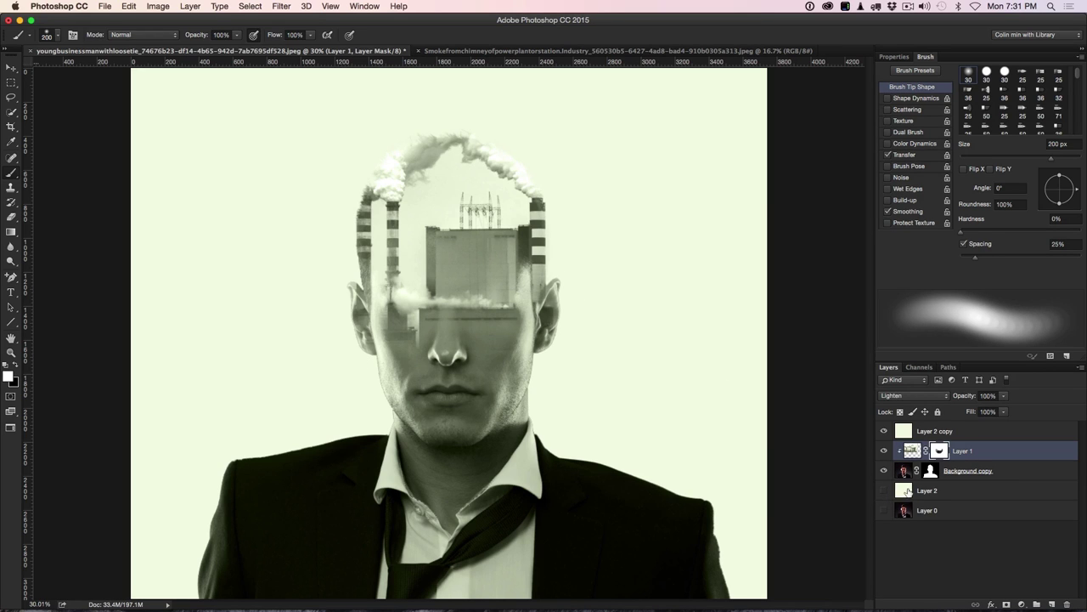
- Toggle the visibility of the pale green layers to compare the composite with and without the tint
click(883, 431)
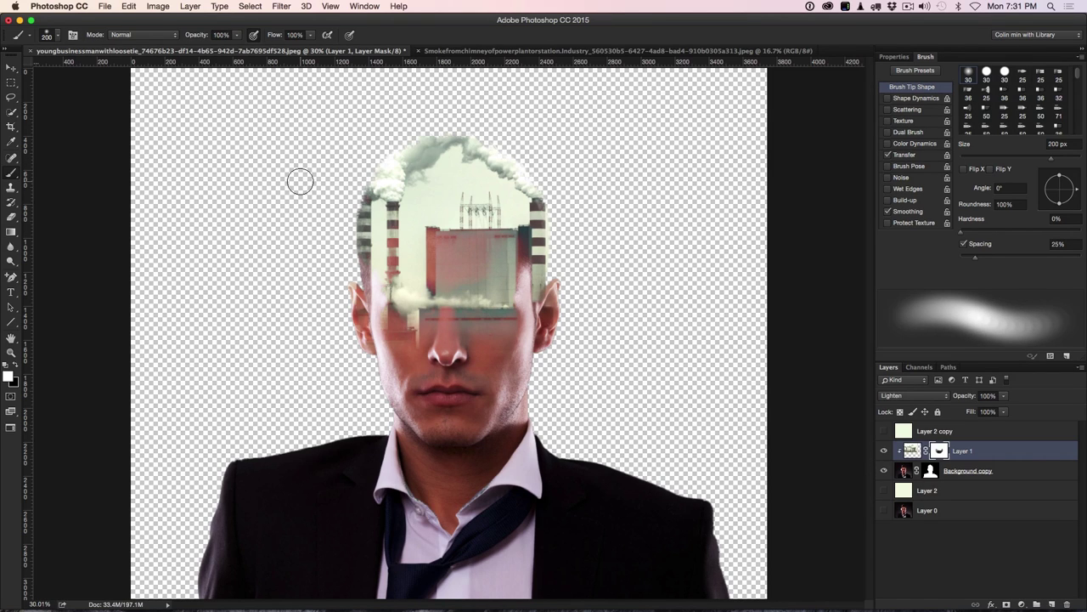
click(883, 432)
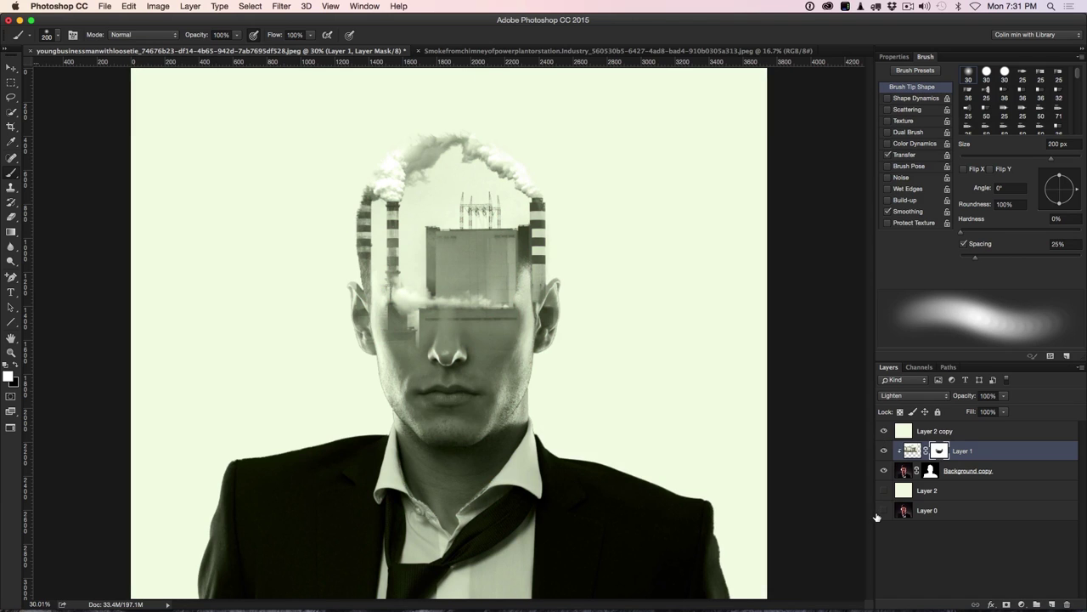
click(883, 433)
click(885, 433)
- Paint white on the businessman layer's mask with a 600 px brush to extend the smoke beyond the head to the left canvas edge
click(930, 471)
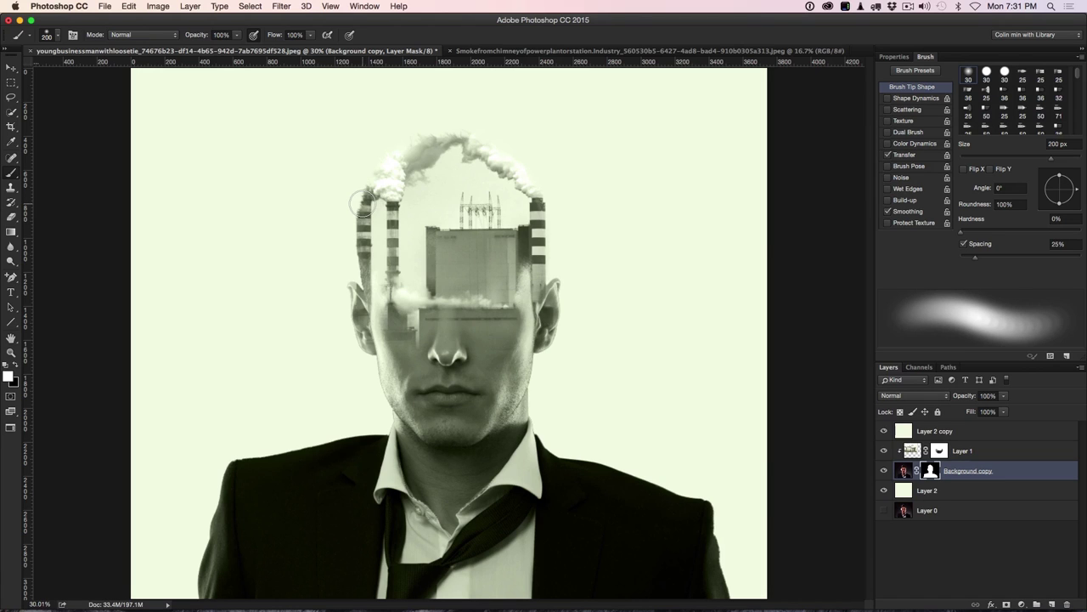
key(bracketright)
key(bracketright)
key(bracketright)
key(bracketright)
key(bracketright)
mouse_move(369, 162)
mouse_down()
mouse_move(404, 131)
mouse_move(378, 143)
mouse_move(366, 132)
mouse_move(370, 110)
mouse_move(343, 106)
mouse_move(306, 109)
mouse_move(251, 154)
mouse_move(316, 152)
mouse_move(316, 168)
mouse_move(281, 148)
mouse_move(304, 172)
mouse_move(249, 128)
mouse_move(205, 114)
mouse_move(147, 150)
mouse_move(390, 131)
mouse_move(211, 107)
mouse_move(133, 128)
mouse_move(313, 151)
mouse_move(245, 144)
mouse_move(274, 98)
mouse_move(235, 88)
mouse_move(302, 123)
mouse_move(334, 188)
mouse_move(244, 202)
mouse_move(220, 179)
mouse_move(171, 182)
mouse_move(147, 159)
mouse_move(233, 144)
mouse_move(326, 157)
mouse_move(452, 104)
mouse_move(539, 118)
mouse_move(539, 142)
mouse_move(492, 104)
mouse_move(349, 102)
mouse_move(257, 126)
mouse_move(468, 98)
mouse_move(380, 99)
mouse_up()
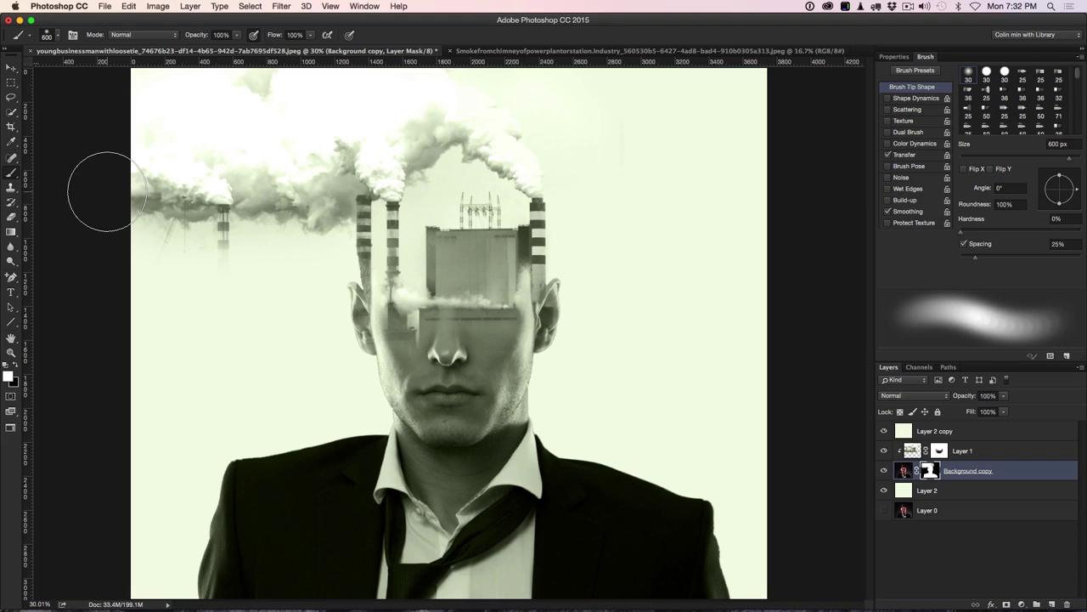
drag(297, 134, 255, 148)
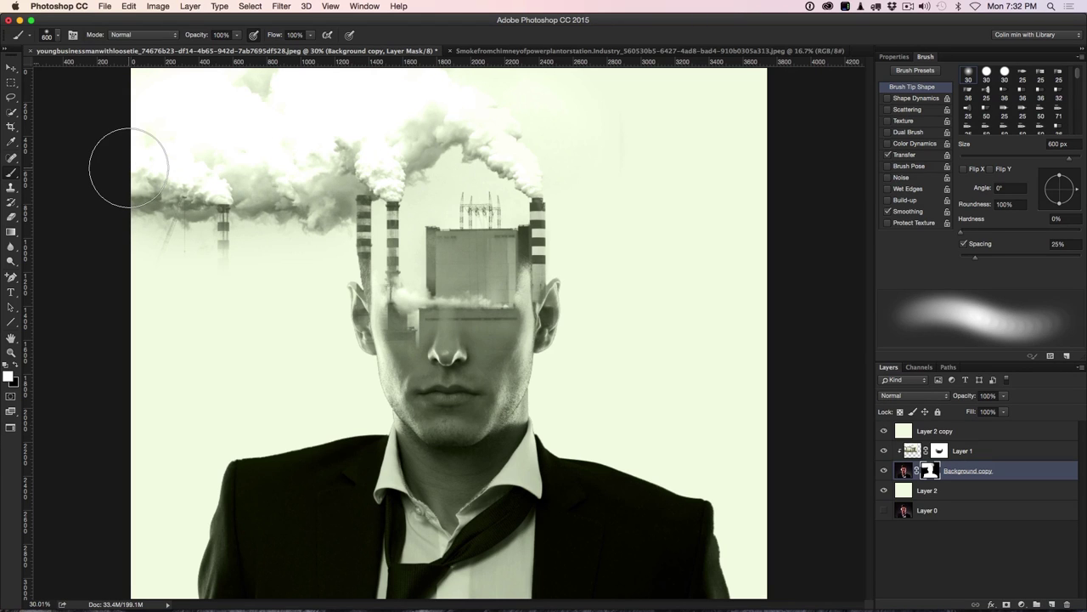
- Paint black on the businessman layer's mask with a 300 px brush to hide the stray chimney below the smoke beside the head
key(x)
drag(219, 247, 222, 267)
key(bracketleft)
key(bracketleft)
key(bracketleft)
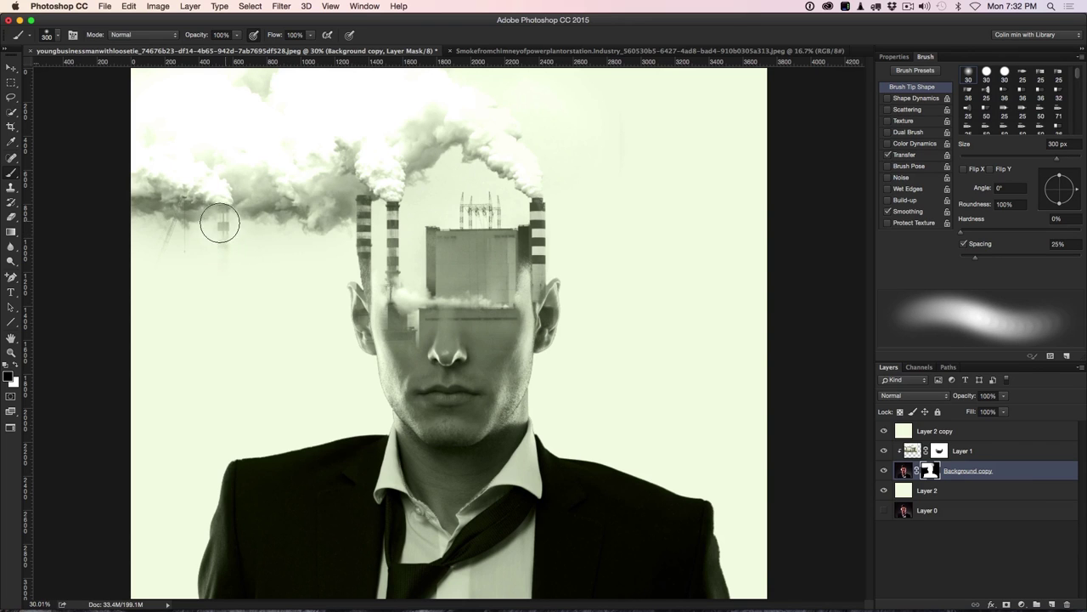
right_click(209, 229)
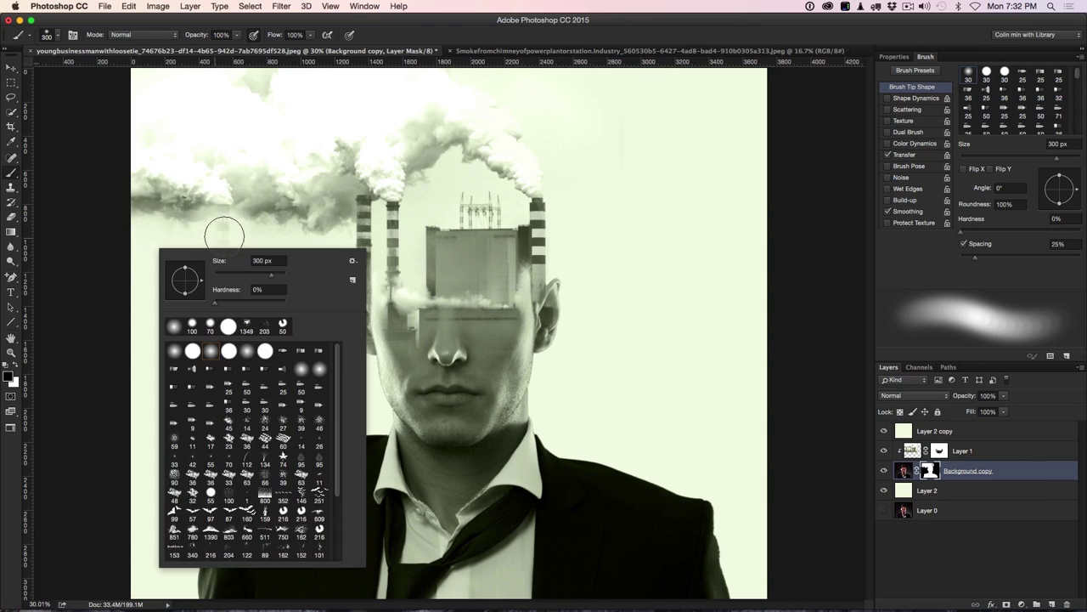
key(Escape)
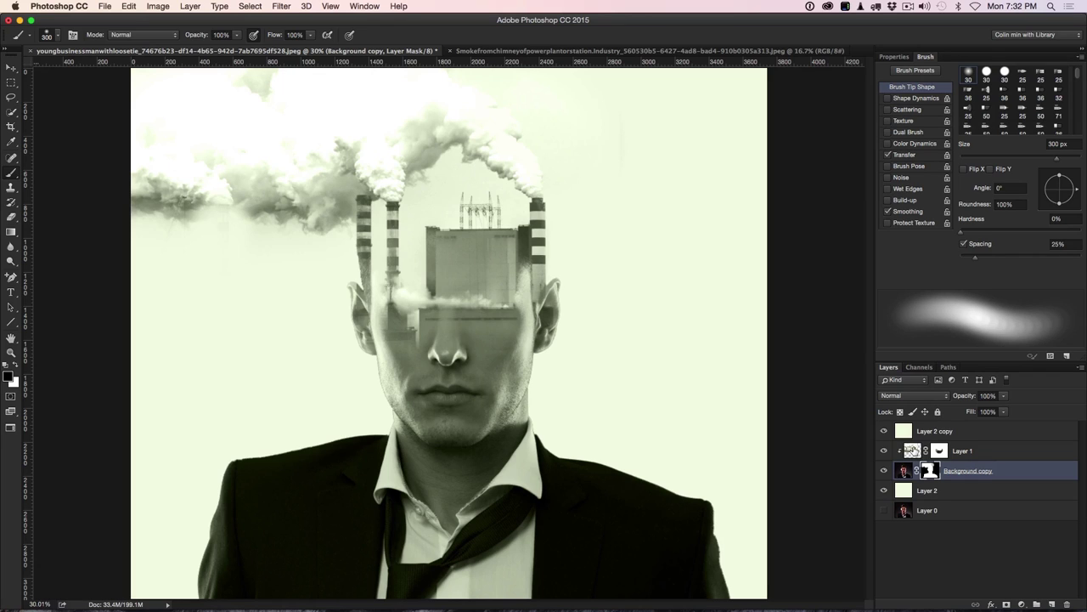
- Add a new empty layer directly above the power plant layer and set its blending mode to Color
click(924, 432)
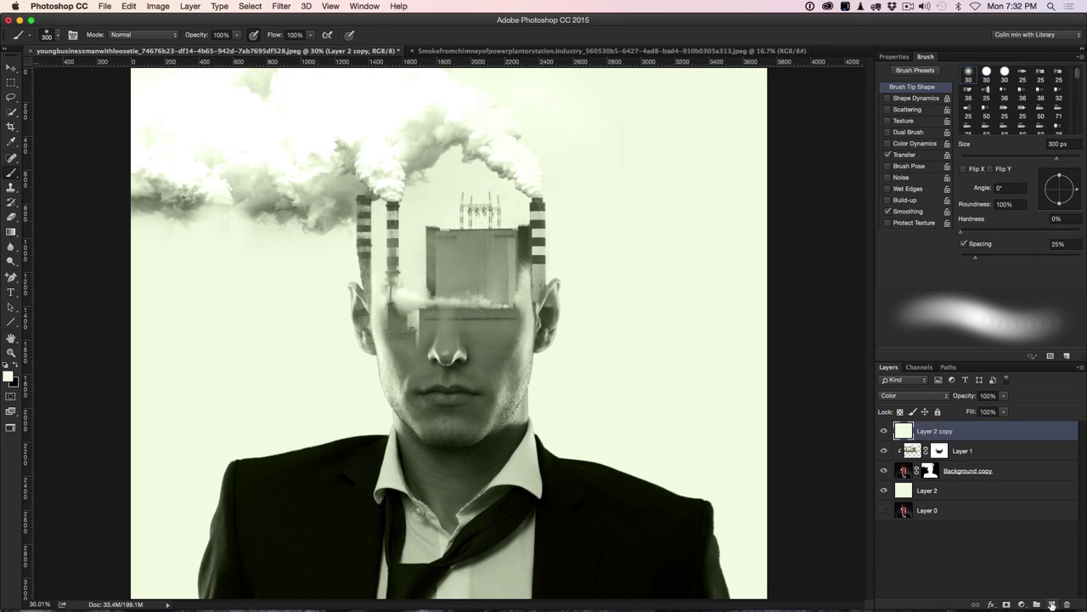
click(898, 452)
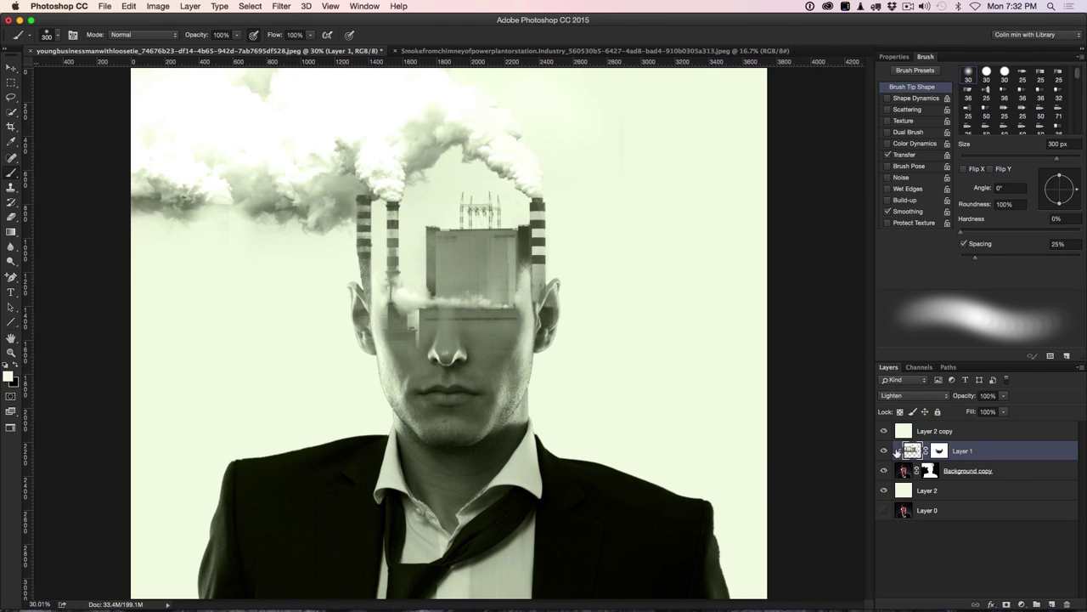
click(1052, 604)
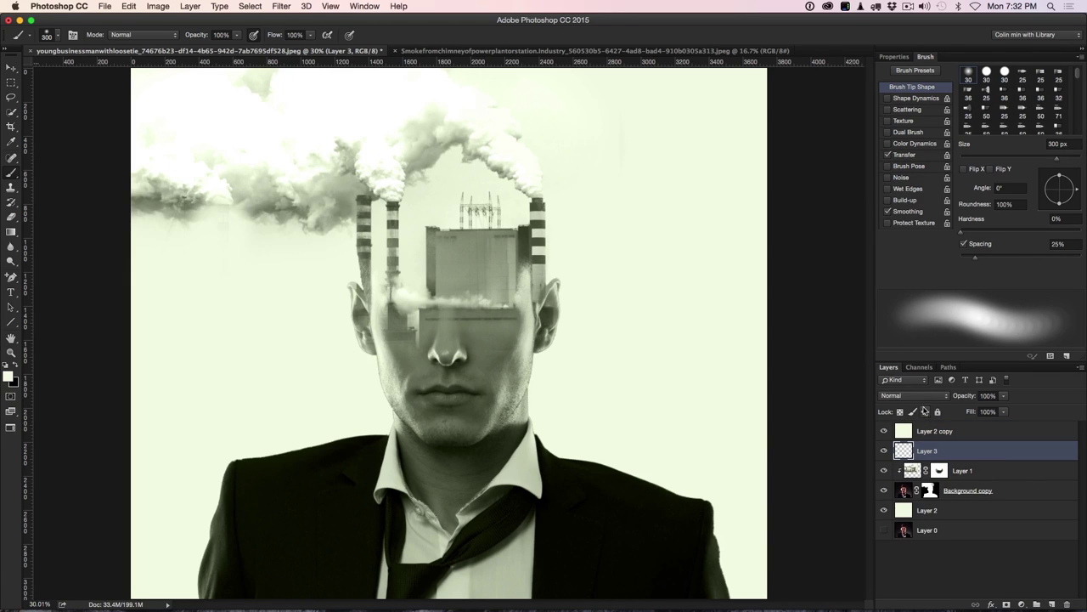
click(918, 398)
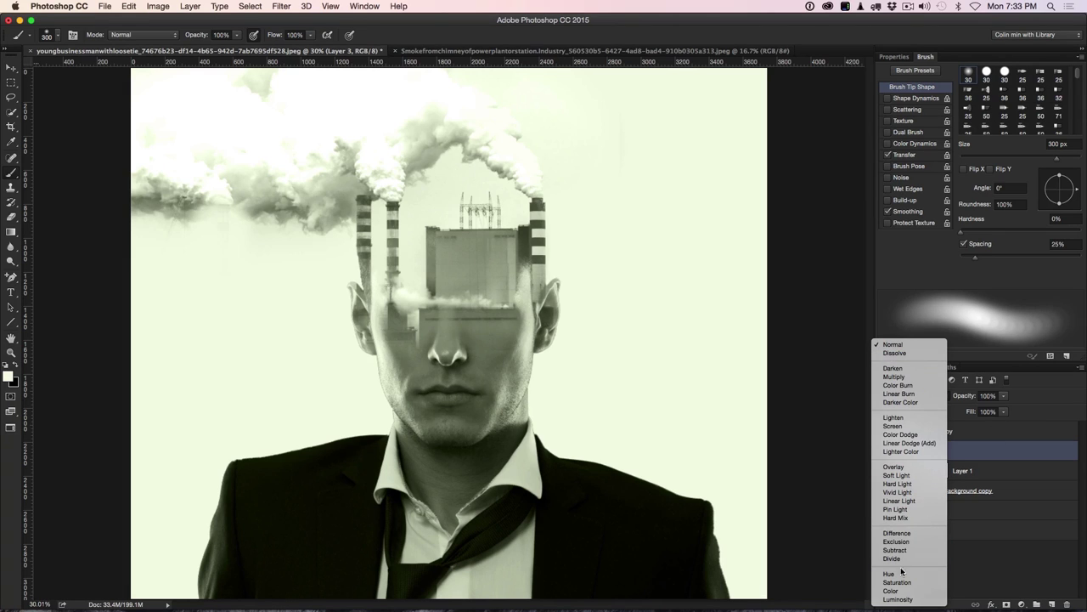
click(892, 590)
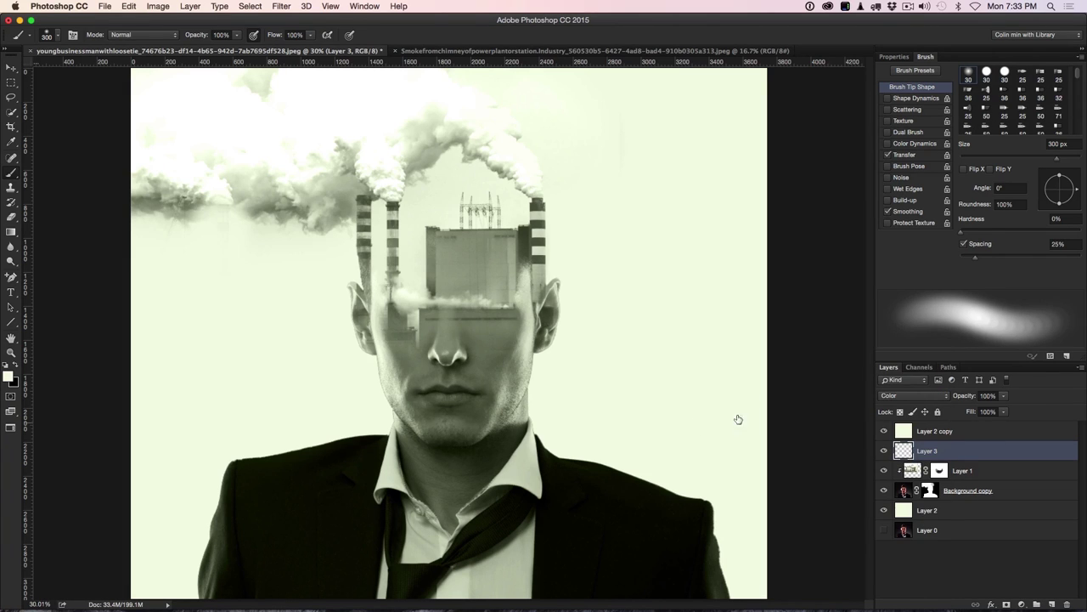
- Set the foreground colour to pure red (ff0000) and fill the new Color-mode layer with it
click(9, 377)
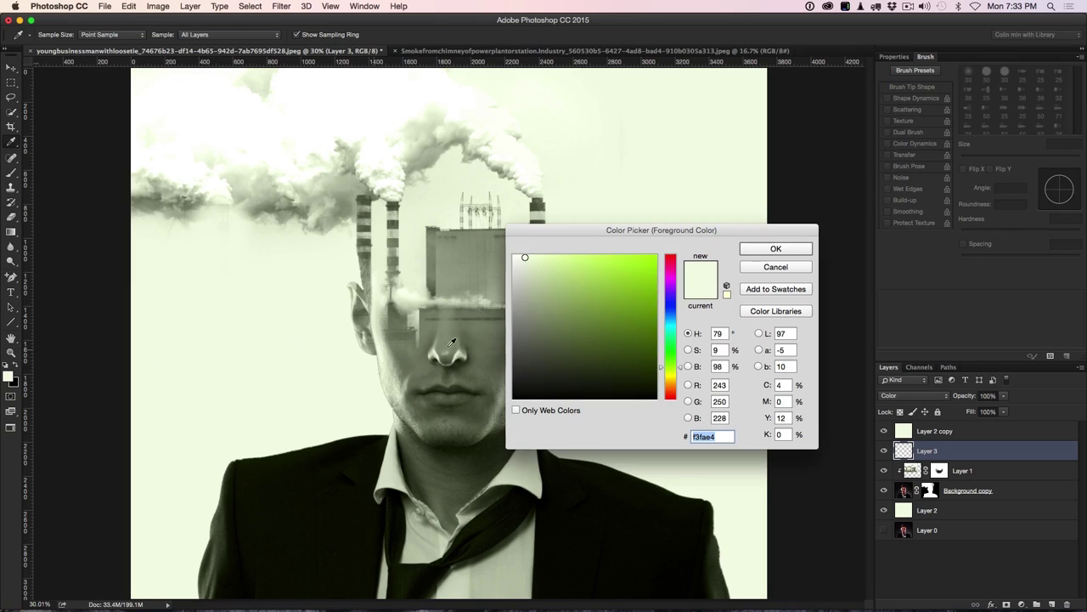
drag(661, 369, 667, 396)
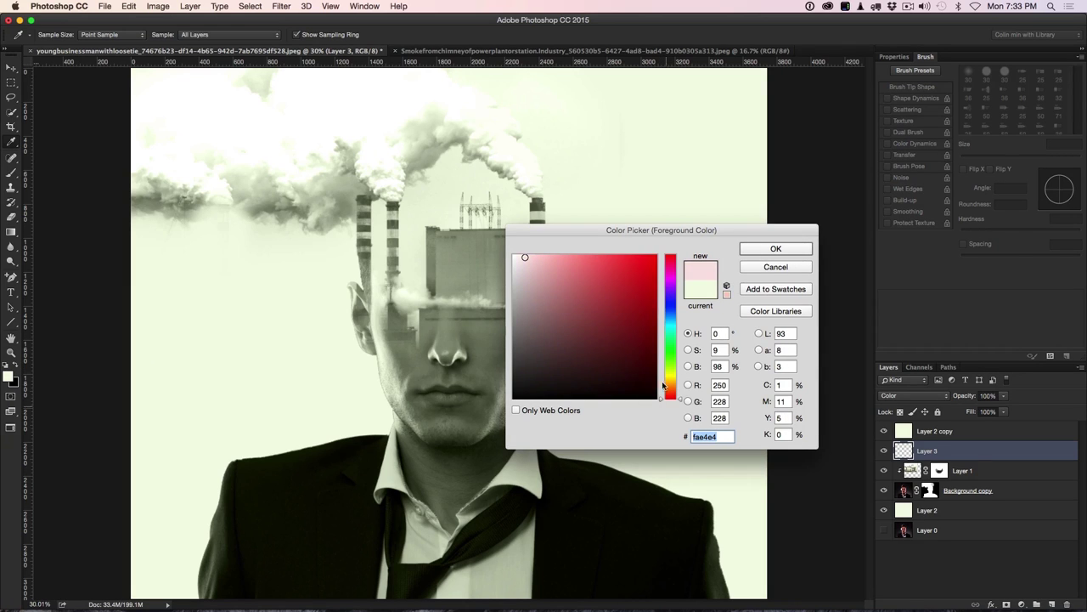
click(652, 266)
click(773, 248)
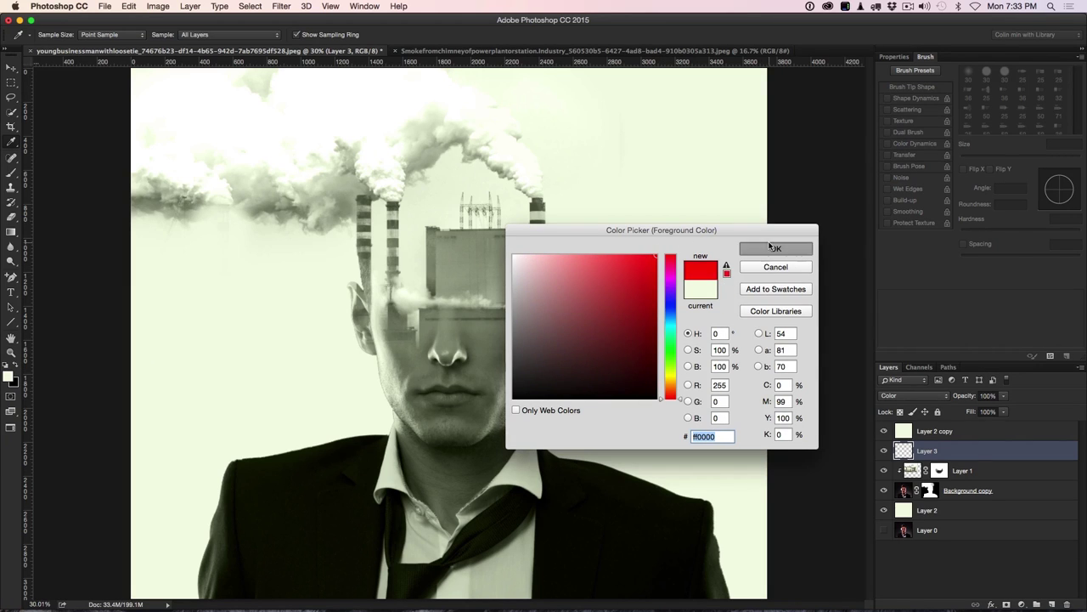
key(b)
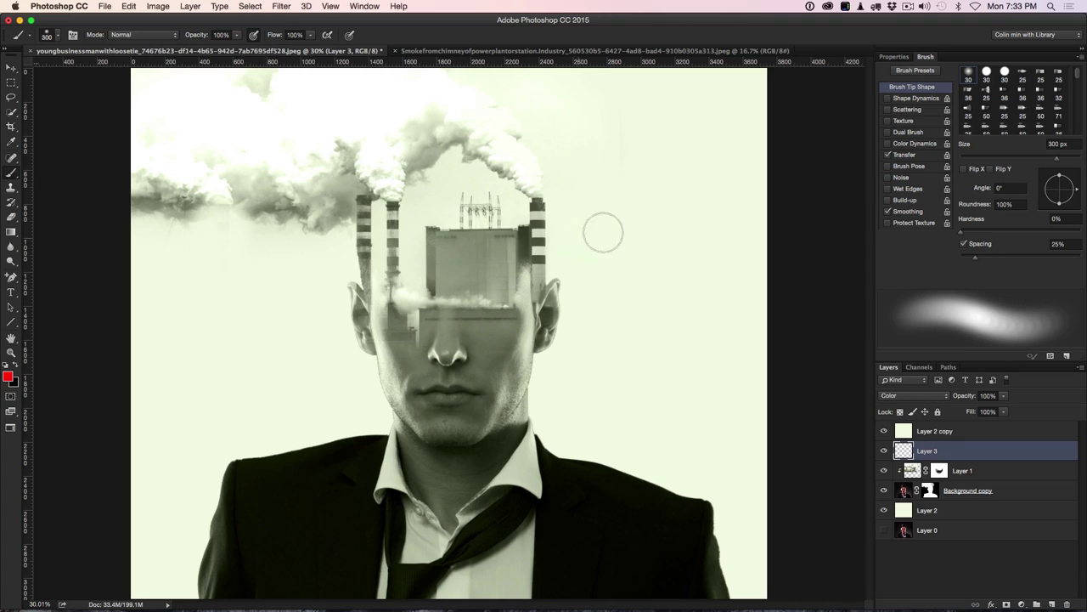
key(alt+BackSpace)
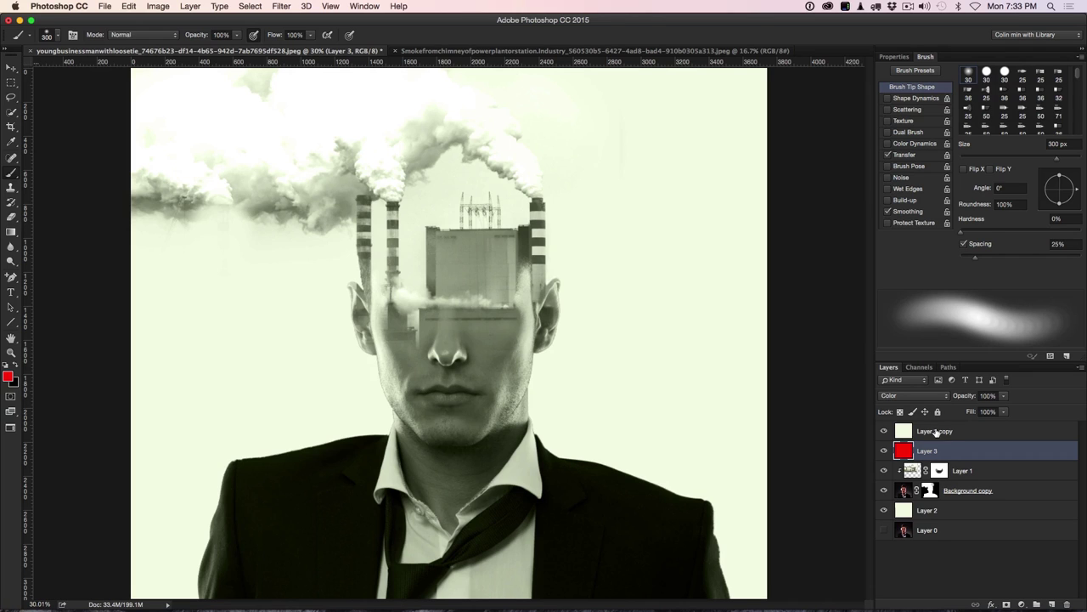
- Move the red layer to the top of the layer stack and toggle its visibility to compare the tint
drag(928, 450, 926, 428)
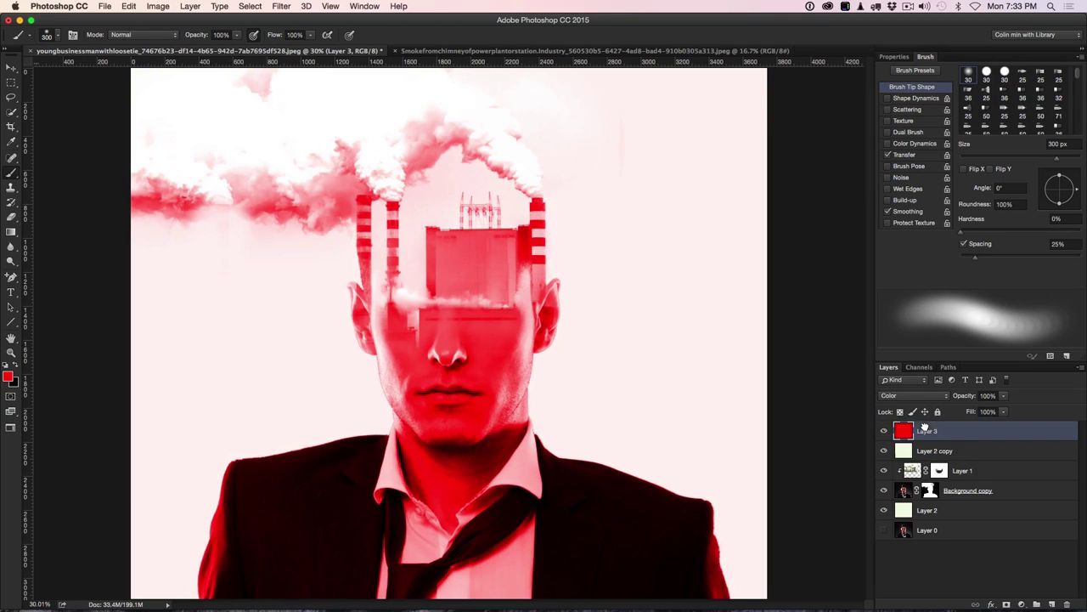
click(884, 430)
click(884, 431)
- In the red layer's blending options, lower and split the Blend If highlight limit for This Layer to soften the red tint
click(991, 604)
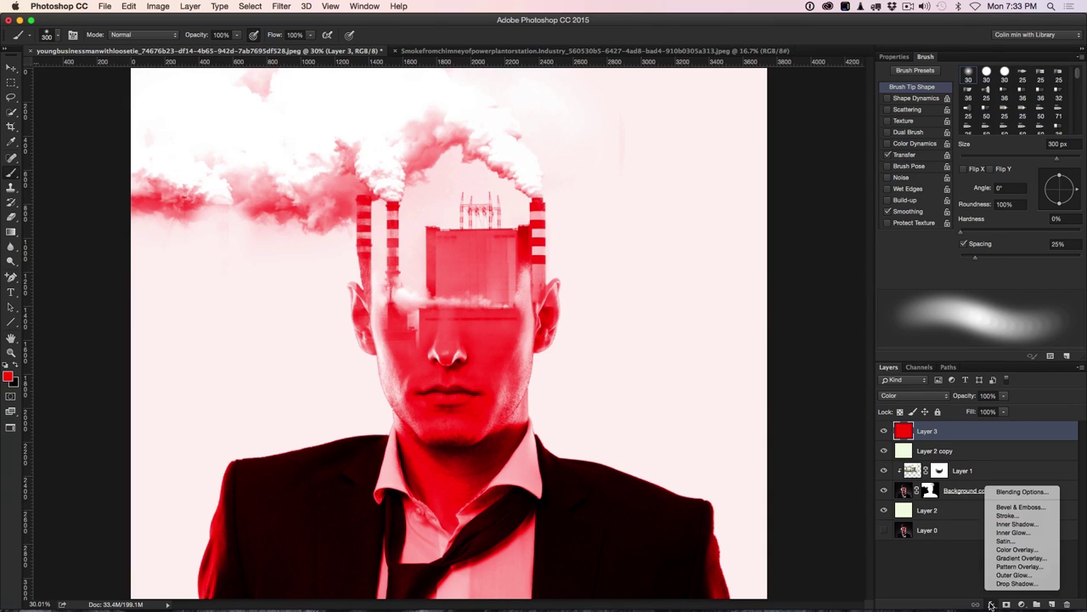
click(1013, 497)
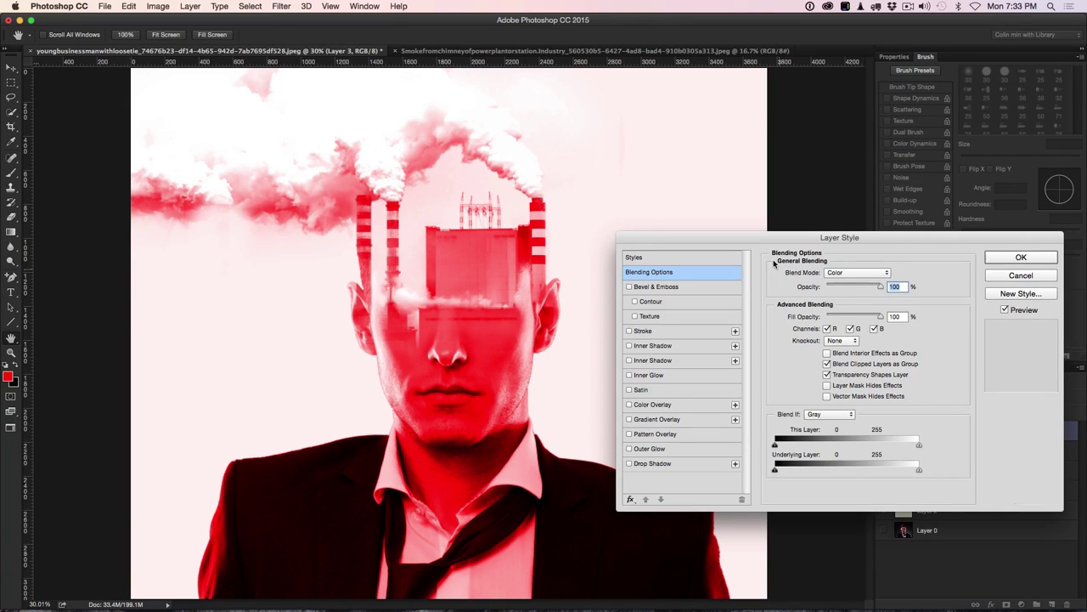
drag(759, 234, 732, 70)
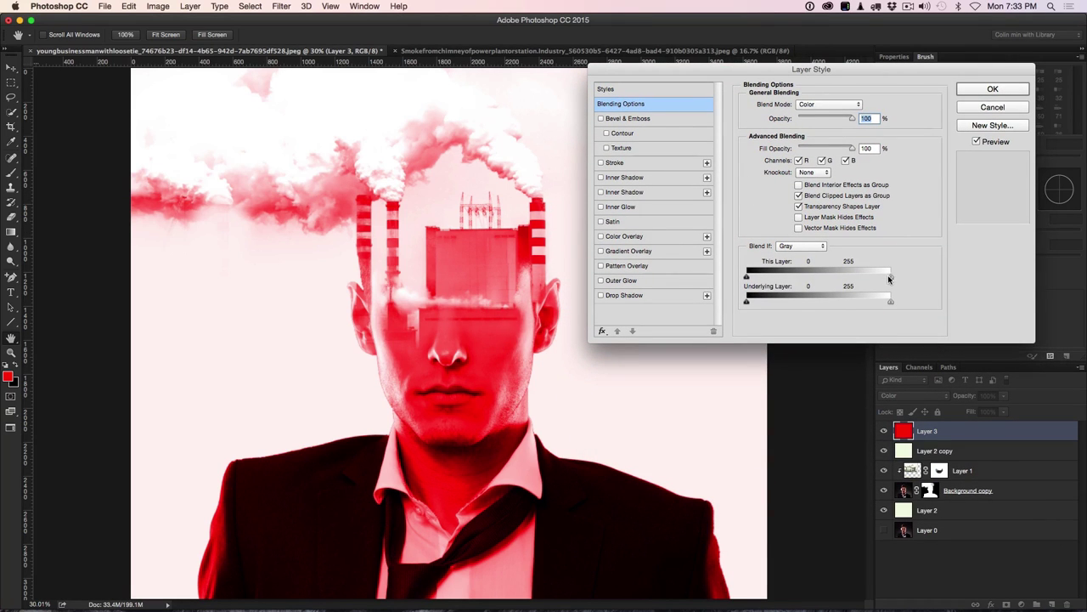
drag(890, 279, 775, 288)
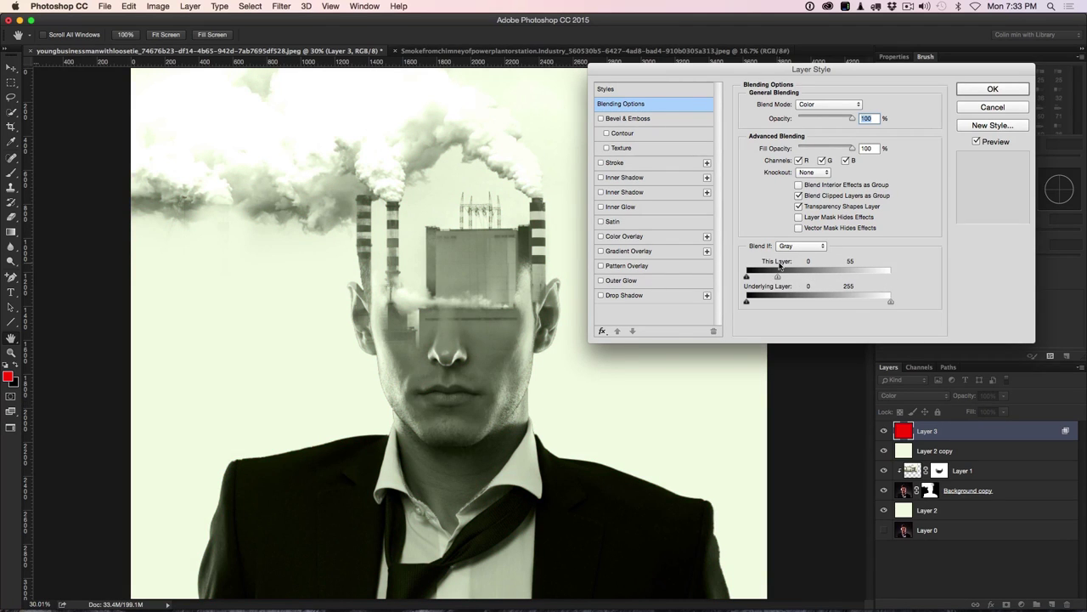
drag(780, 278, 783, 280)
mouse_move(788, 279)
mouse_down()
mouse_move(811, 281)
mouse_move(801, 282)
mouse_up()
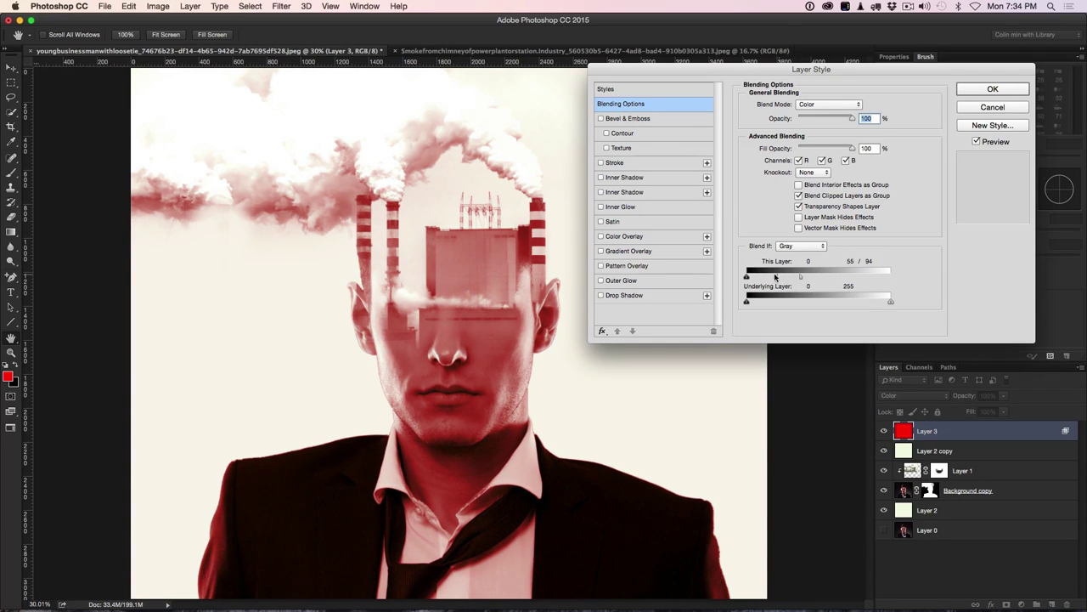
drag(764, 278, 751, 278)
mouse_move(806, 280)
mouse_down()
mouse_move(848, 281)
mouse_move(780, 286)
mouse_move(808, 284)
mouse_move(795, 284)
mouse_up()
click(992, 90)
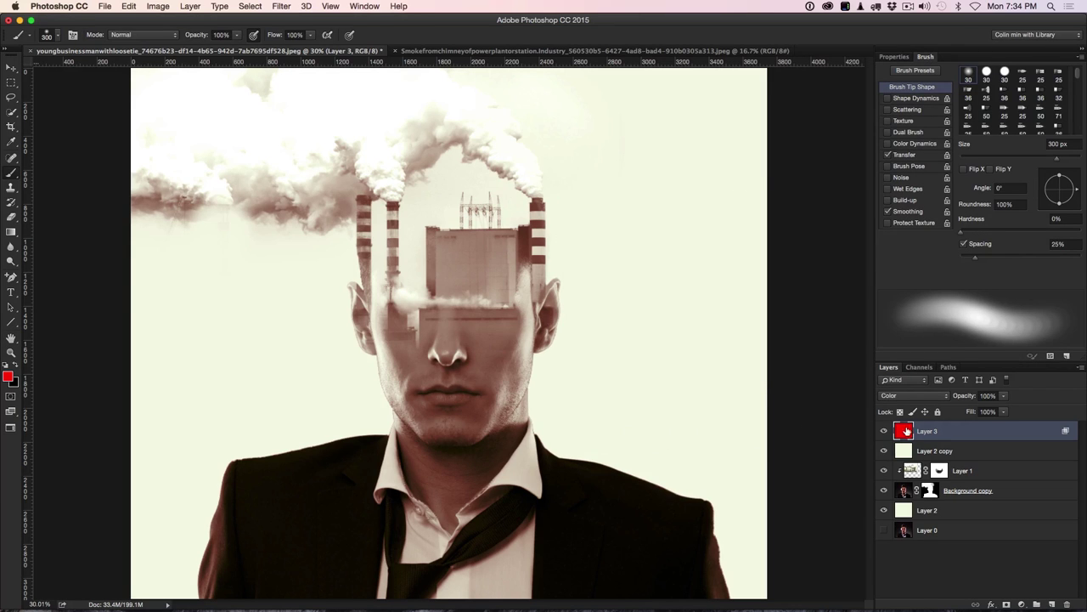
- Reduce the red layer's opacity to 67% and toggle its visibility to compare the tint
click(884, 431)
click(884, 431)
drag(965, 398, 945, 400)
click(884, 432)
click(885, 431)
click(885, 432)
click(884, 432)
- Add a new layer named grain on top, in Overlay mode and filled with the Overlay-neutral 50% gray
alt+click(1053, 604)
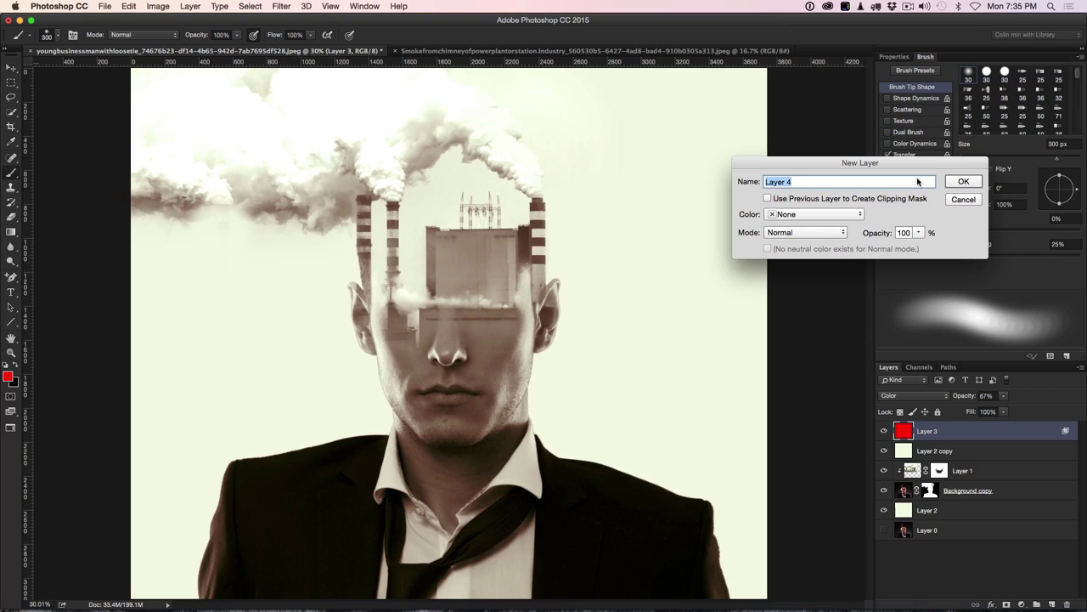
drag(898, 165, 815, 182)
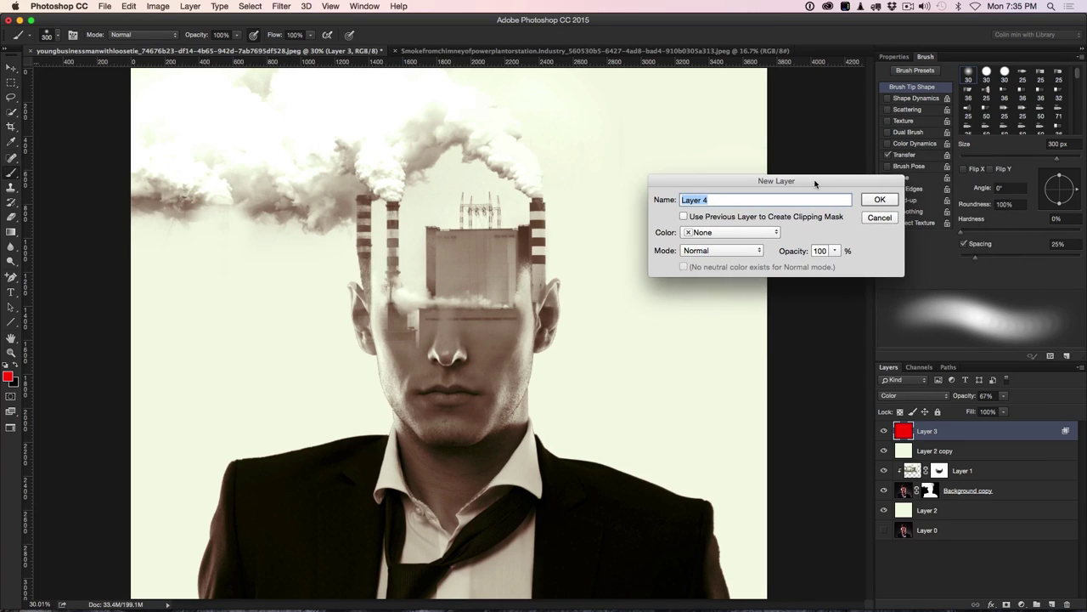
click(722, 250)
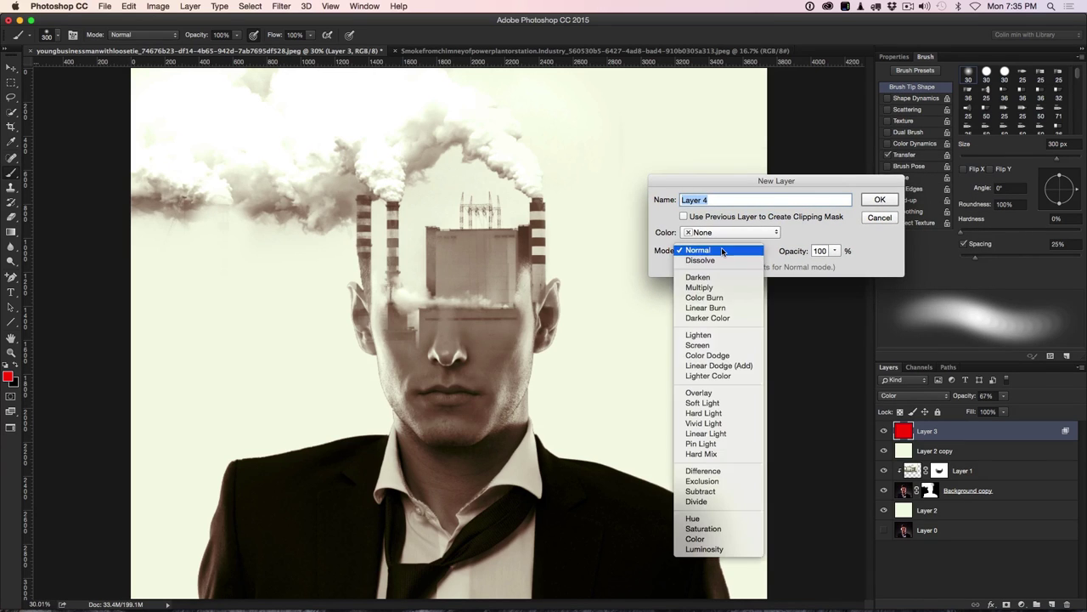
click(704, 392)
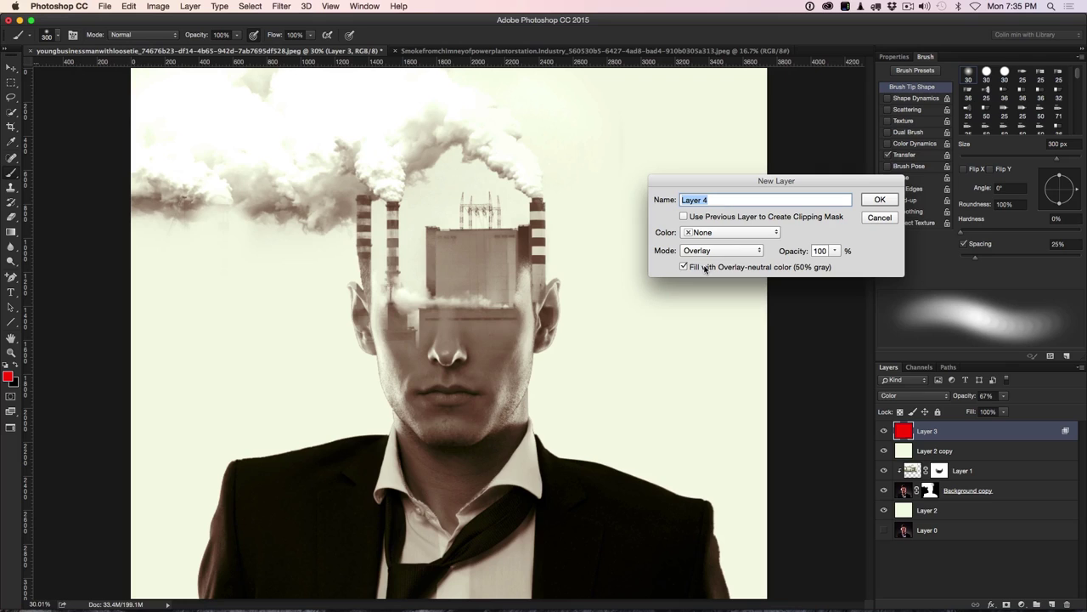
text(grain)
click(883, 200)
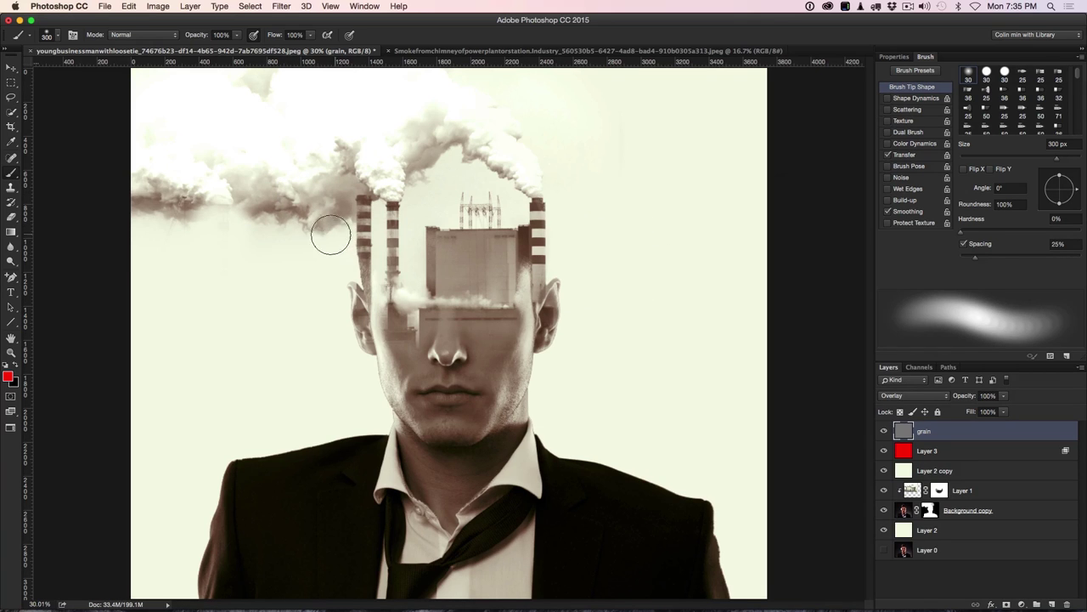
- Apply the Add Noise filter to the grain layer with an amount of 18.92%, Gaussian distribution and Monochromatic on
click(281, 6)
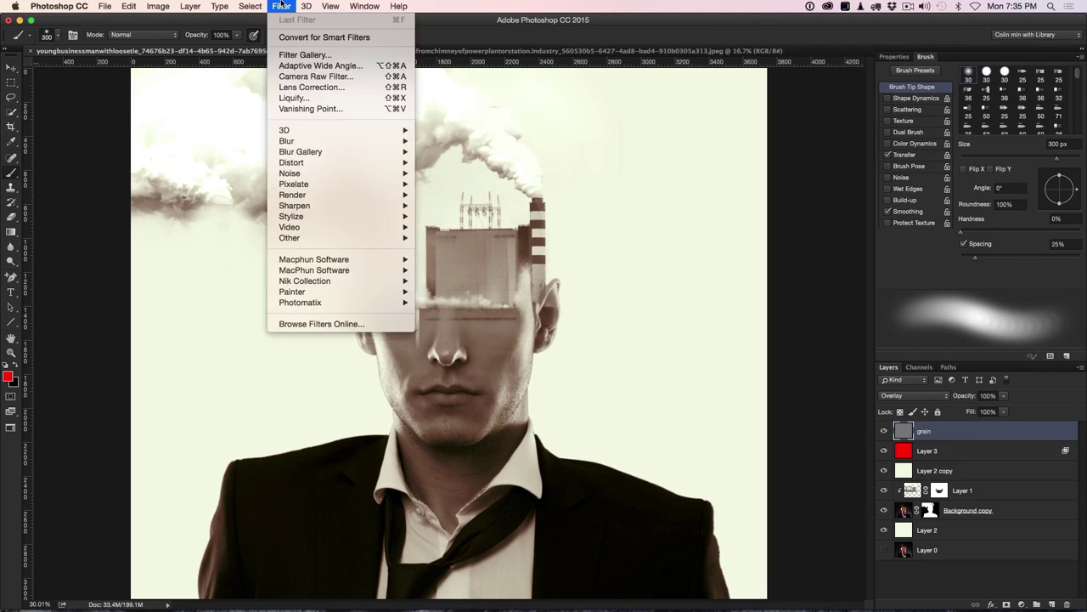
mouse_move(331, 201)
mouse_move(393, 177)
click(432, 175)
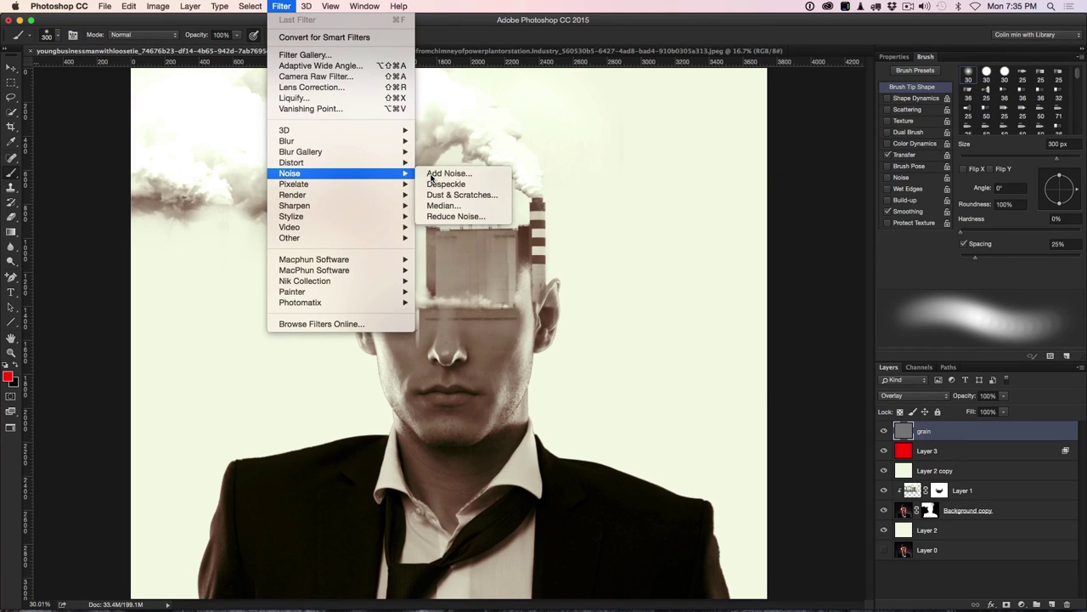
drag(687, 155, 746, 105)
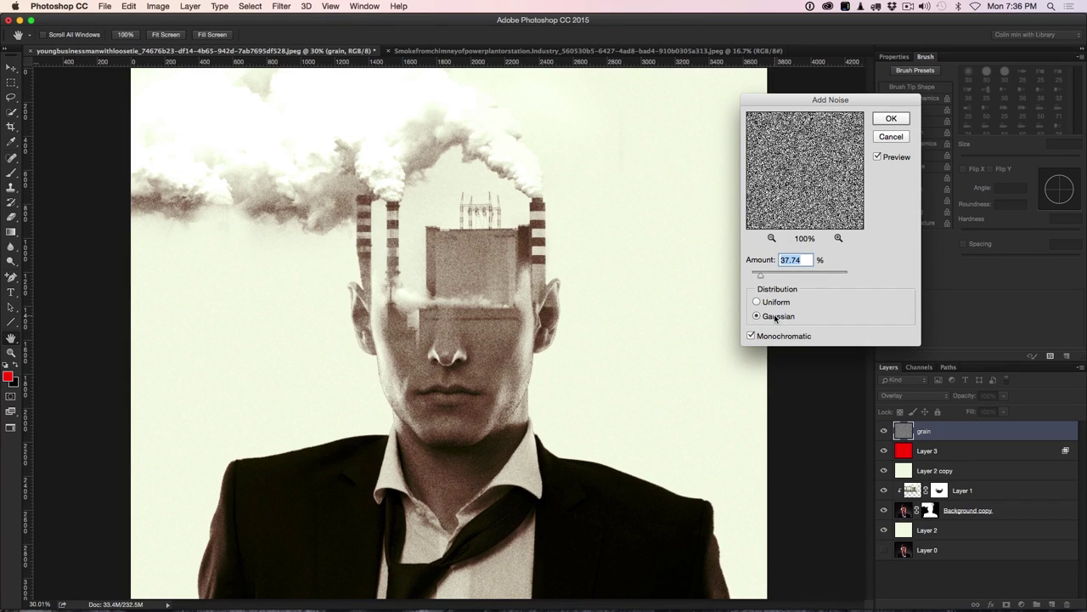
mouse_move(760, 274)
mouse_down()
mouse_move(800, 276)
mouse_move(755, 278)
mouse_up()
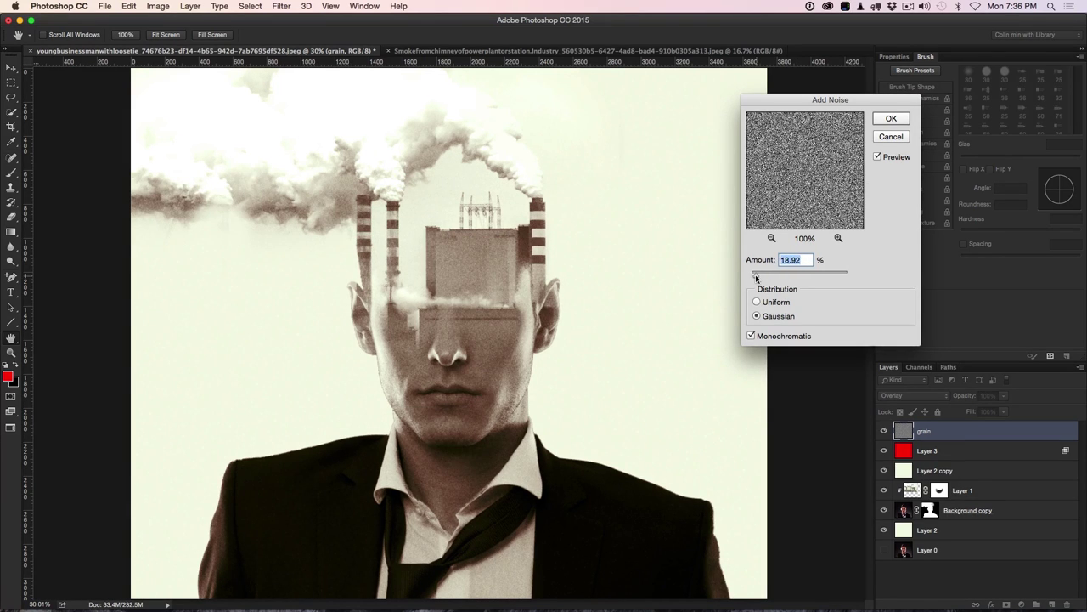
click(892, 120)
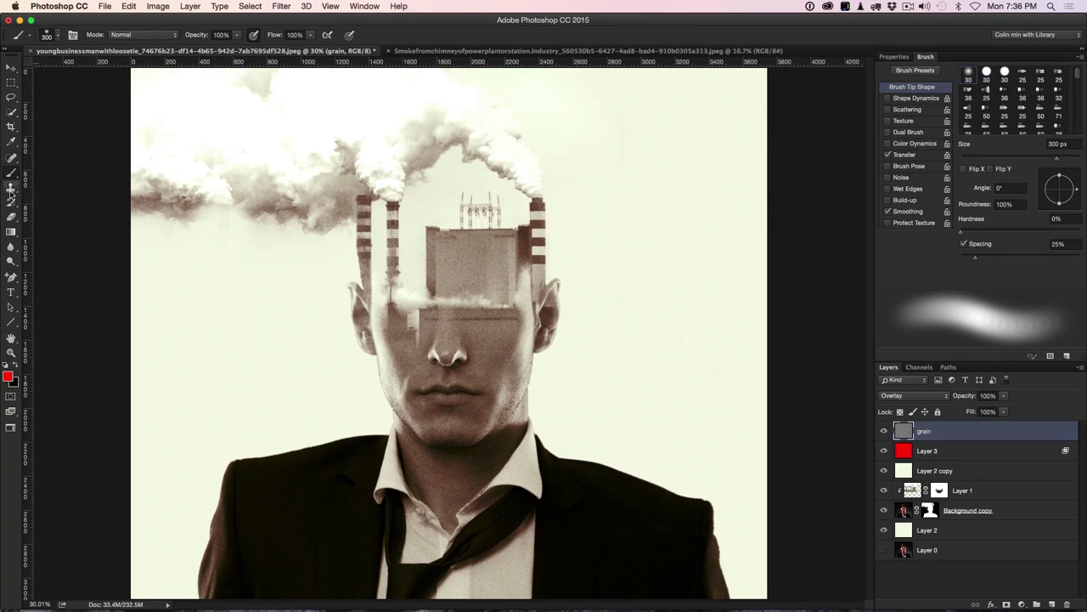
- Sample the dark brown at the top of the chimney beside the power plant building as the text colour
click(11, 293)
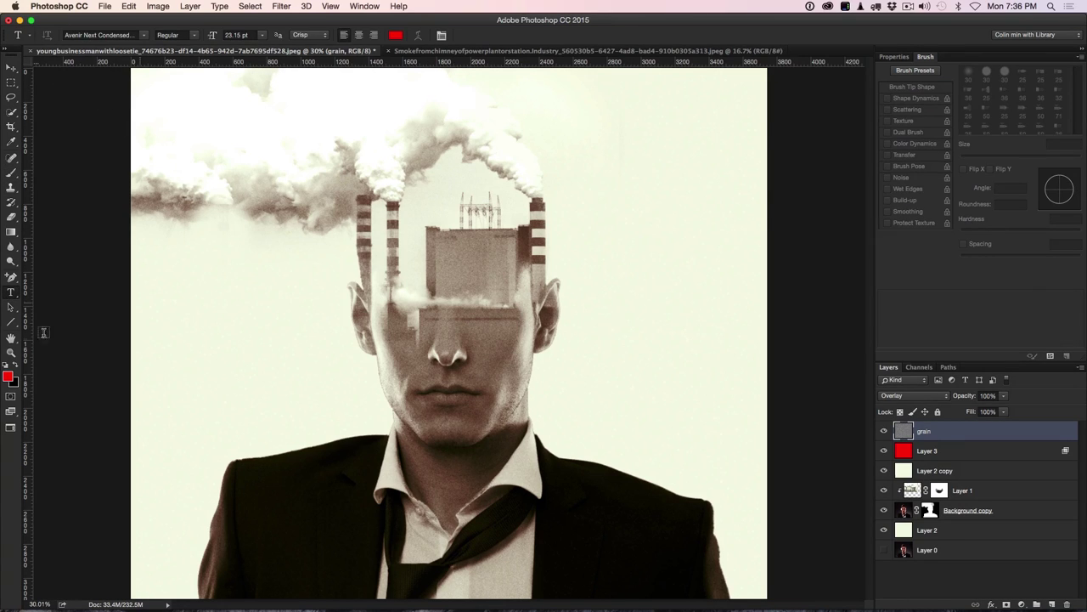
click(10, 142)
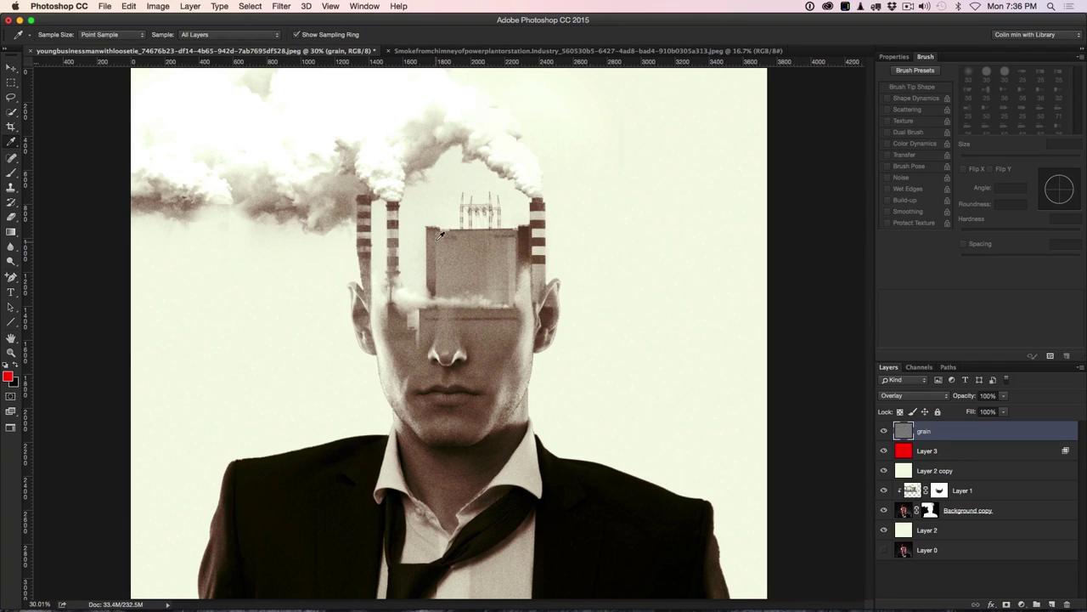
click(538, 202)
click(11, 293)
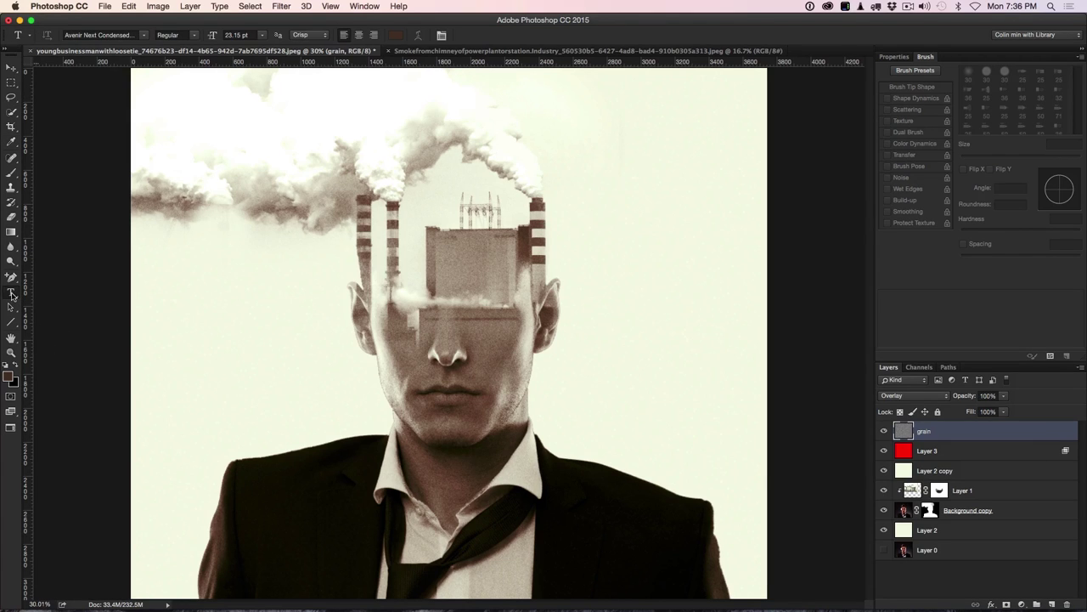
- Add the text PHOTOSHOPCAFE on the empty background beside the chimney, correcting the misspelled ending
click(568, 218)
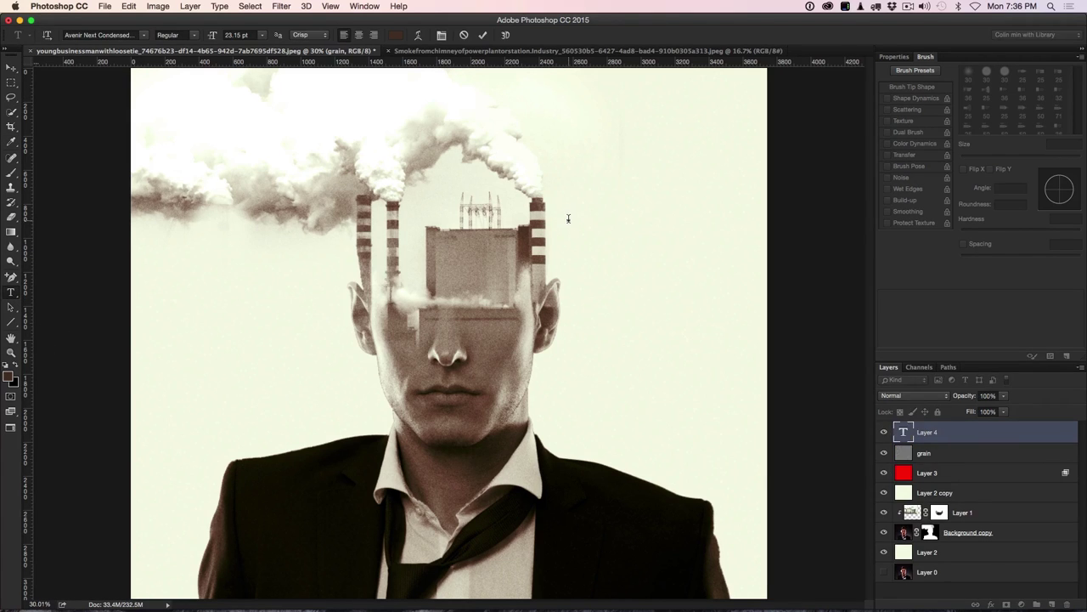
text(PHOTOSHOPACFE)
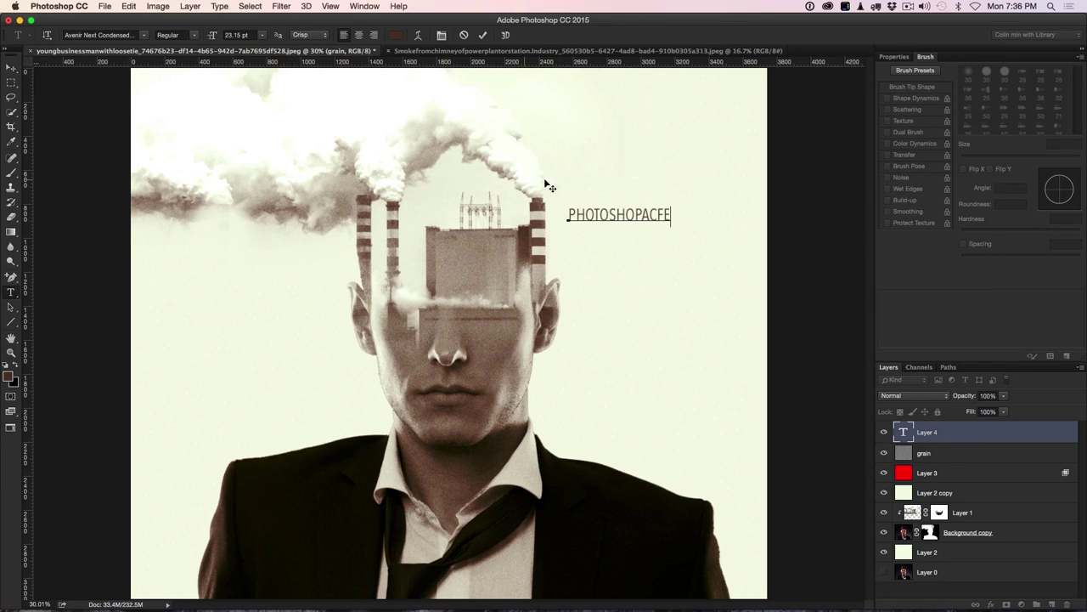
drag(656, 212, 649, 212)
double_click(671, 215)
click(673, 211)
drag(673, 214, 643, 215)
text(CAFE)
- Change the font style of the whole PHOTOSHOPCAFE text to Ultra Light
click(200, 40)
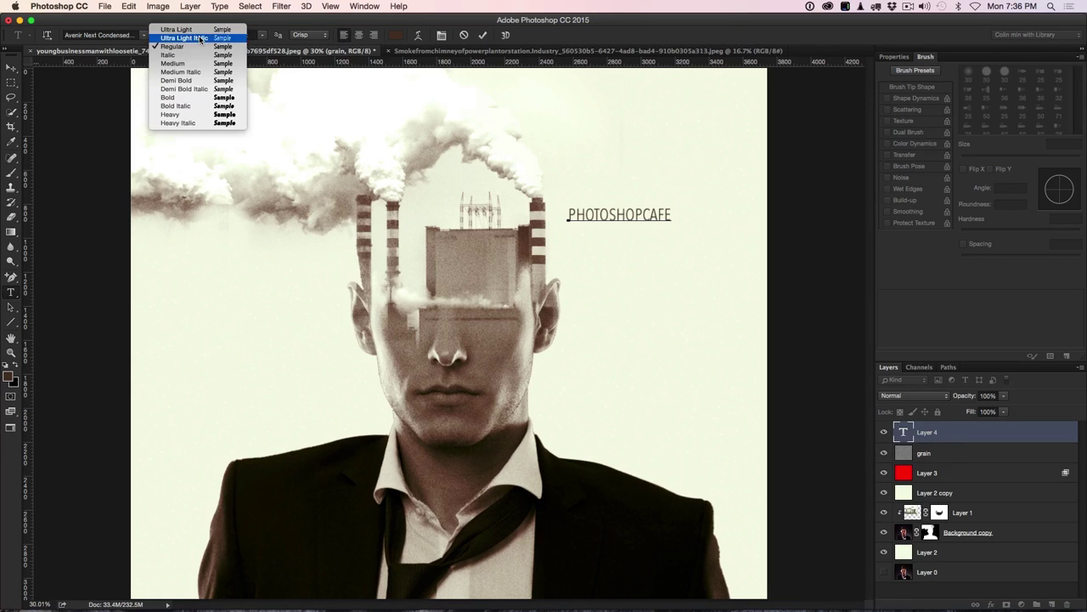
key(Escape)
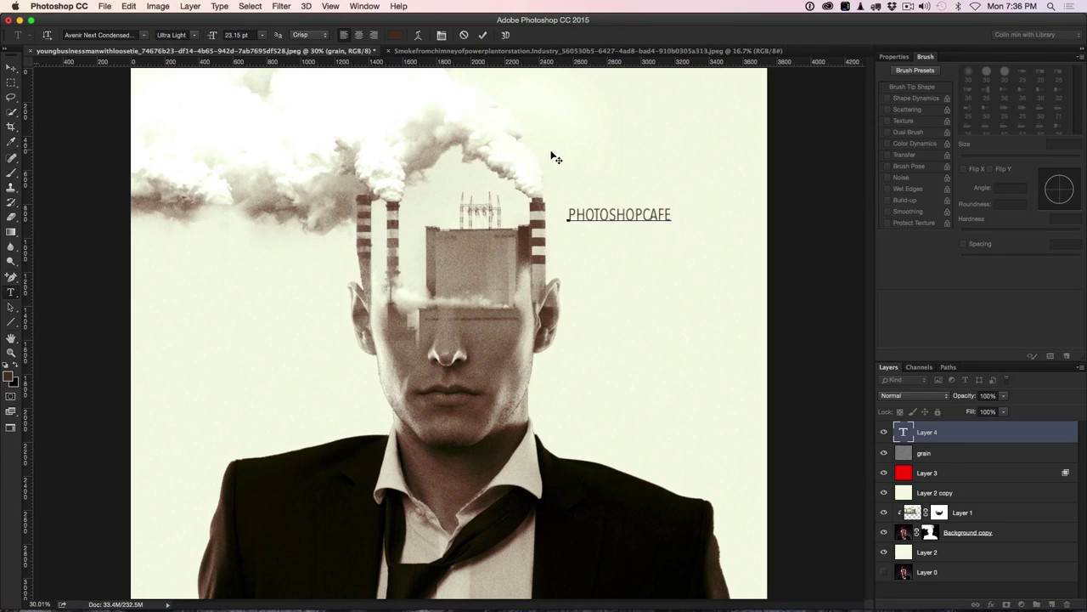
double_click(595, 213)
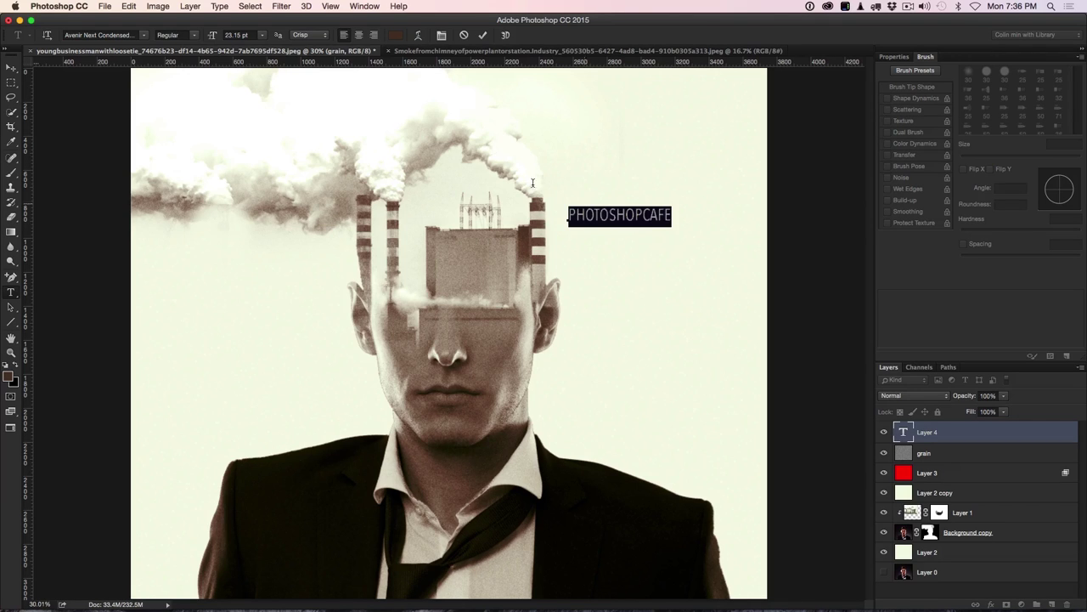
click(201, 36)
click(188, 30)
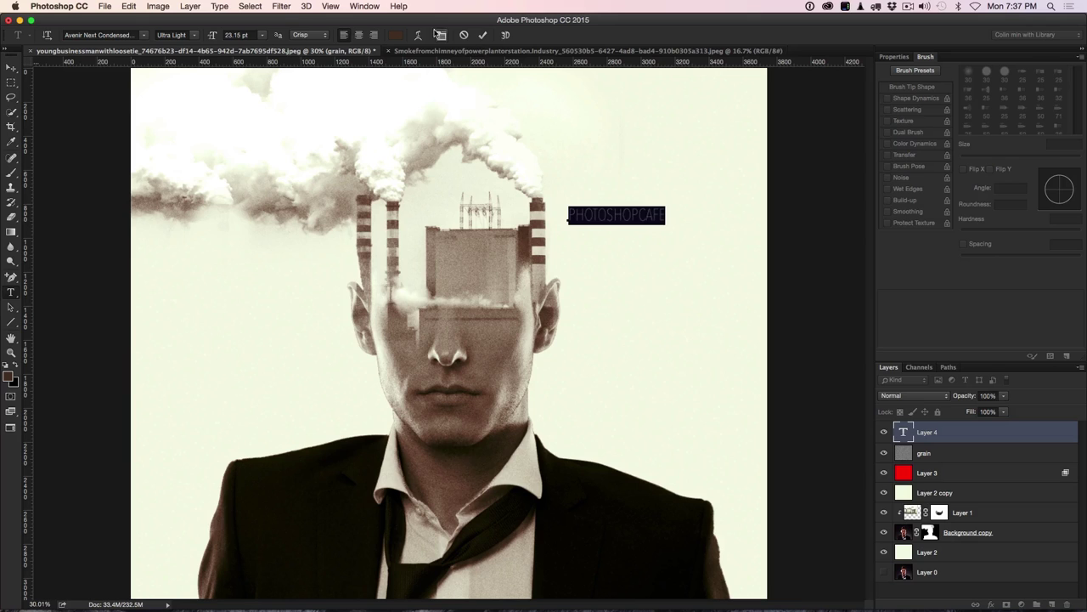
- Widen the letter spacing of the PHOTOSHOPCAFE text to a tracking of 135
click(441, 34)
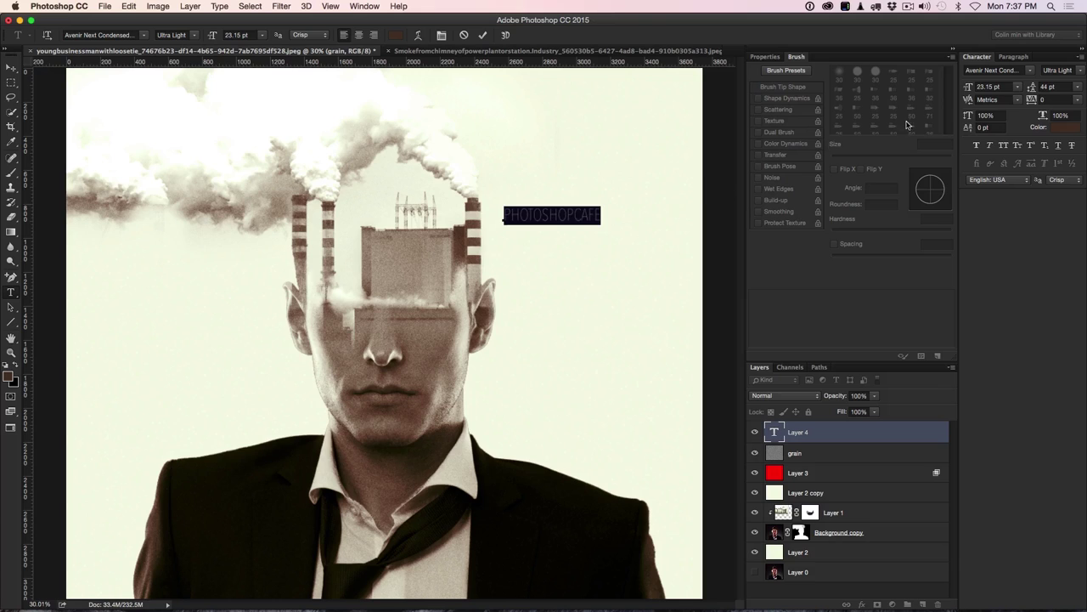
click(1077, 103)
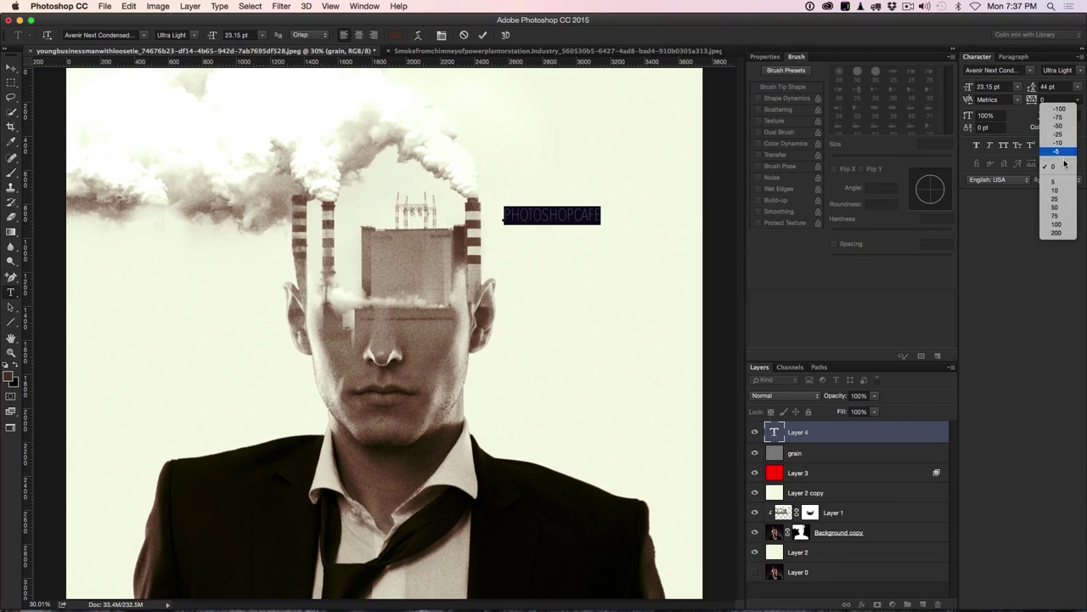
click(1057, 216)
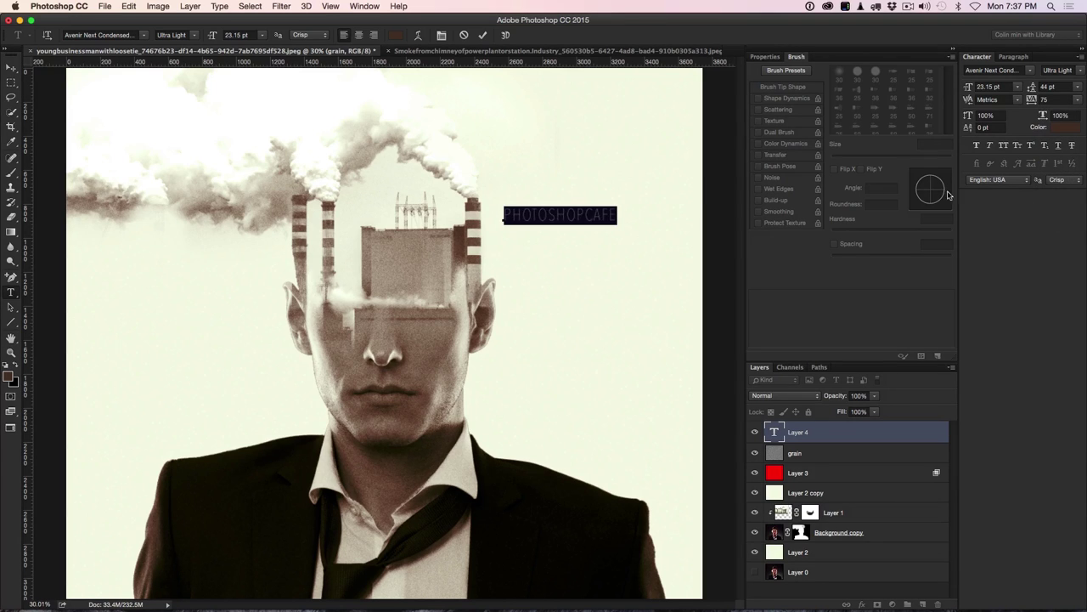
mouse_move(1032, 100)
mouse_down()
mouse_move(1045, 102)
mouse_move(1021, 109)
mouse_up()
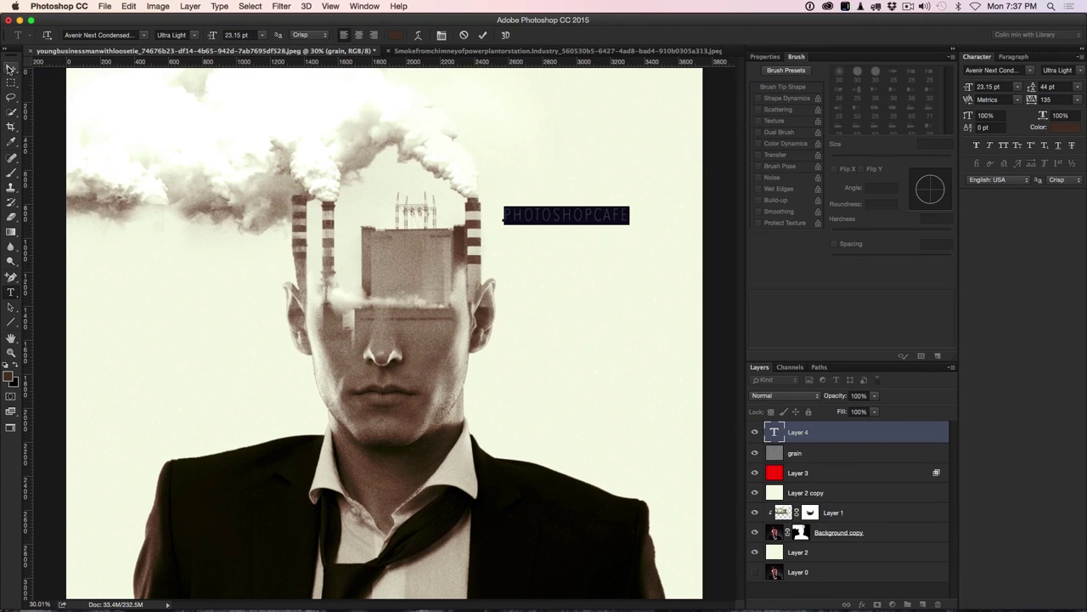
- Move the PHOTOSHOPCAFE text down beside the man's mouth, above his shoulder, and scale it up to about 31 pt
click(10, 67)
drag(572, 217, 668, 363)
key(super+t)
key(Return)
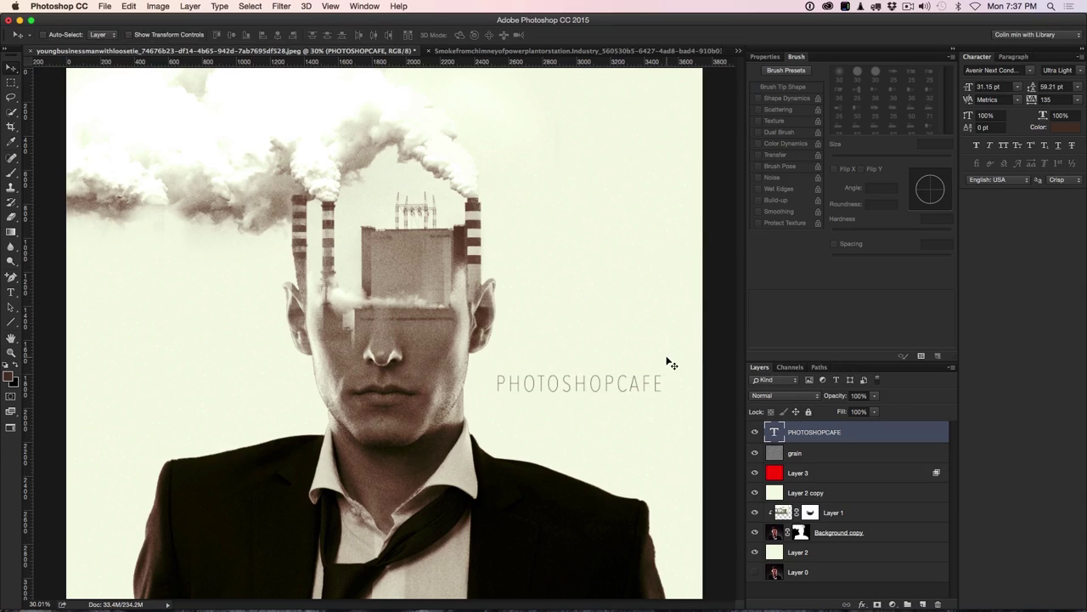
- Preview the composite in full-screen mode without panels and return to the standard workspace
key(f)
key(f)
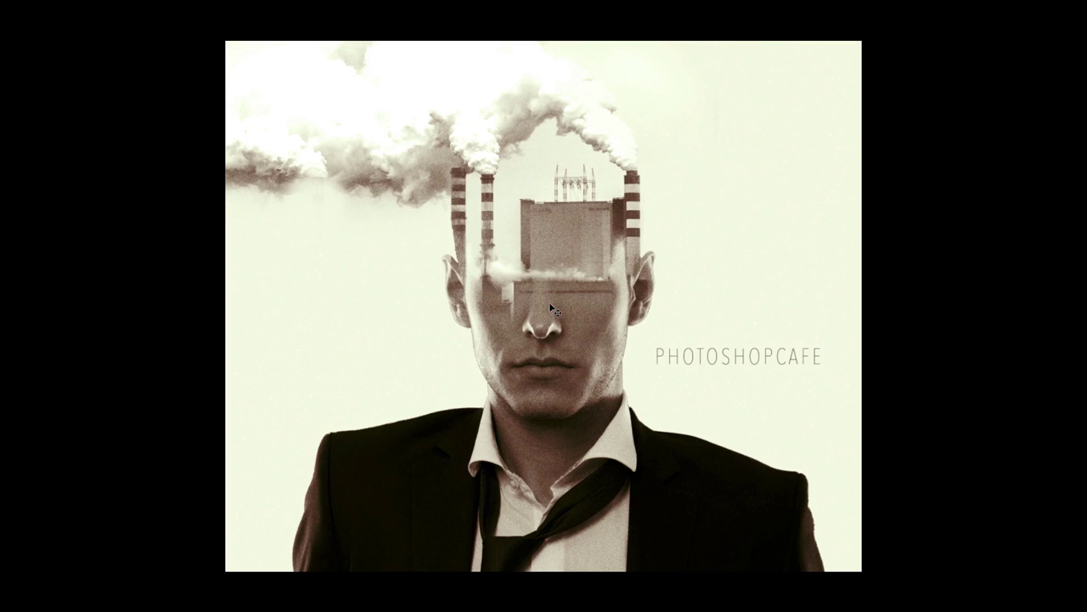
key(f)
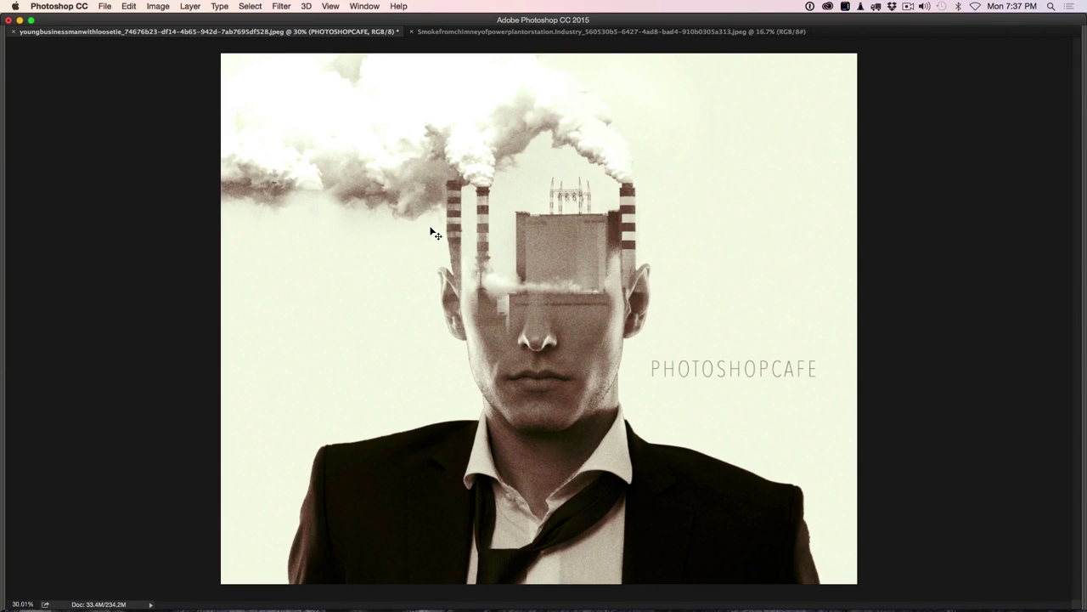
key(Tab)
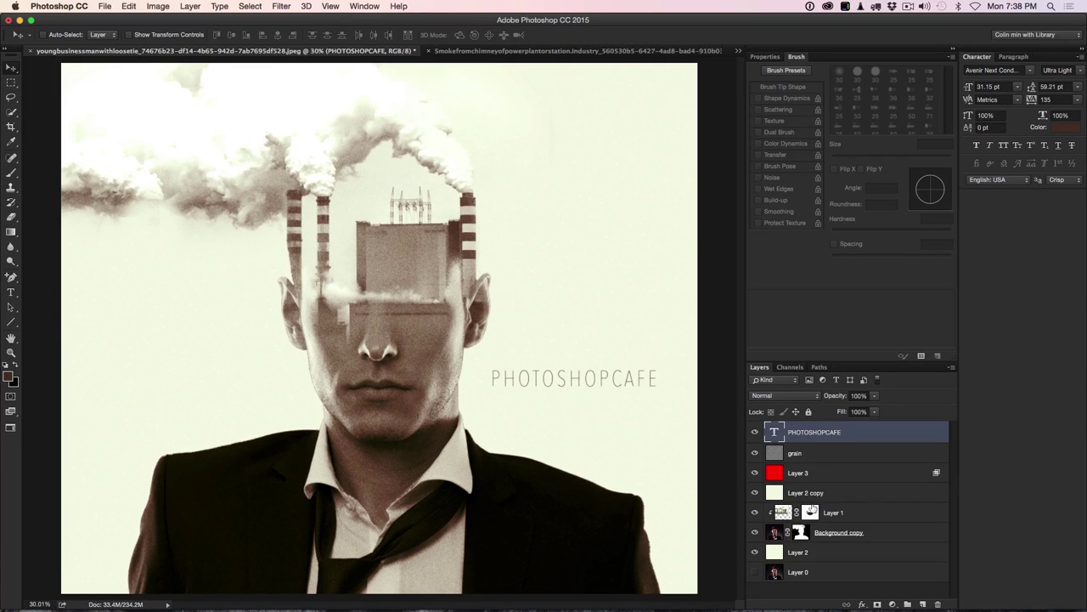
- Add a Levels adjustment layer directly above the power plant layer and set its midtone value to 0.53
click(785, 512)
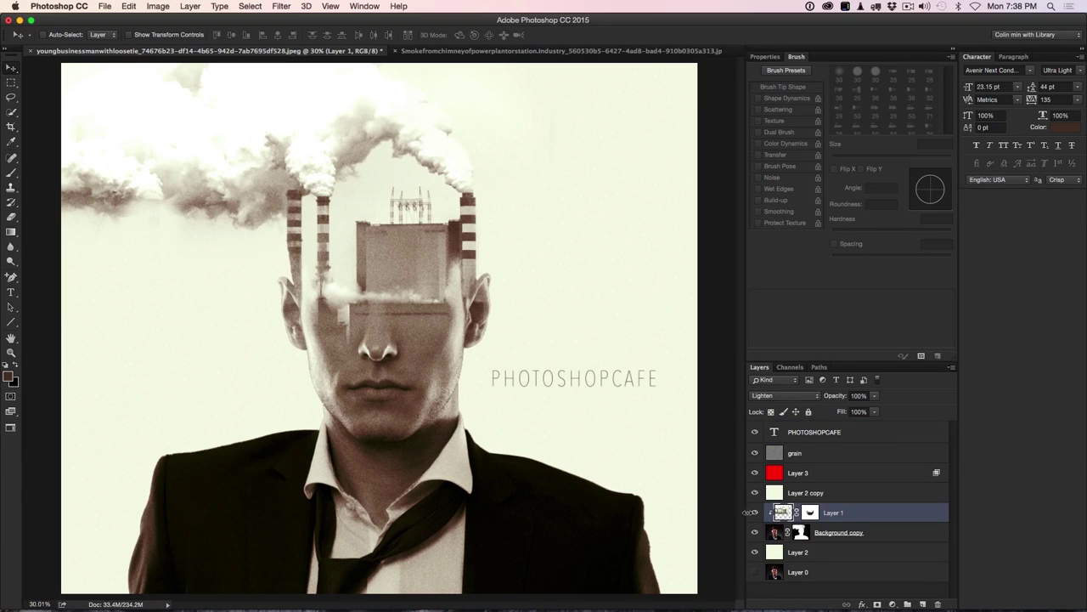
click(892, 604)
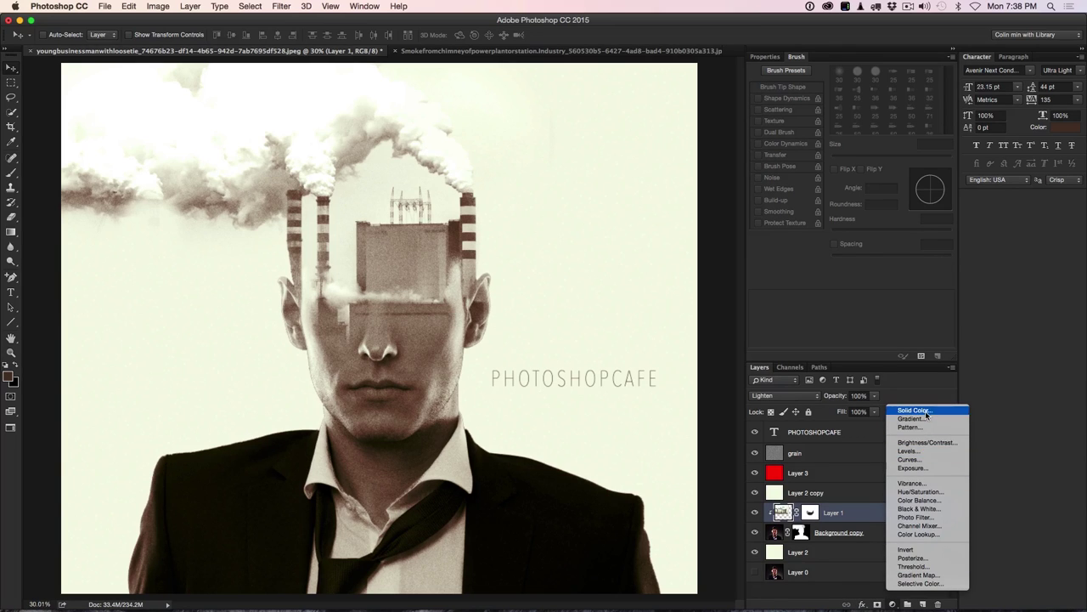
click(916, 455)
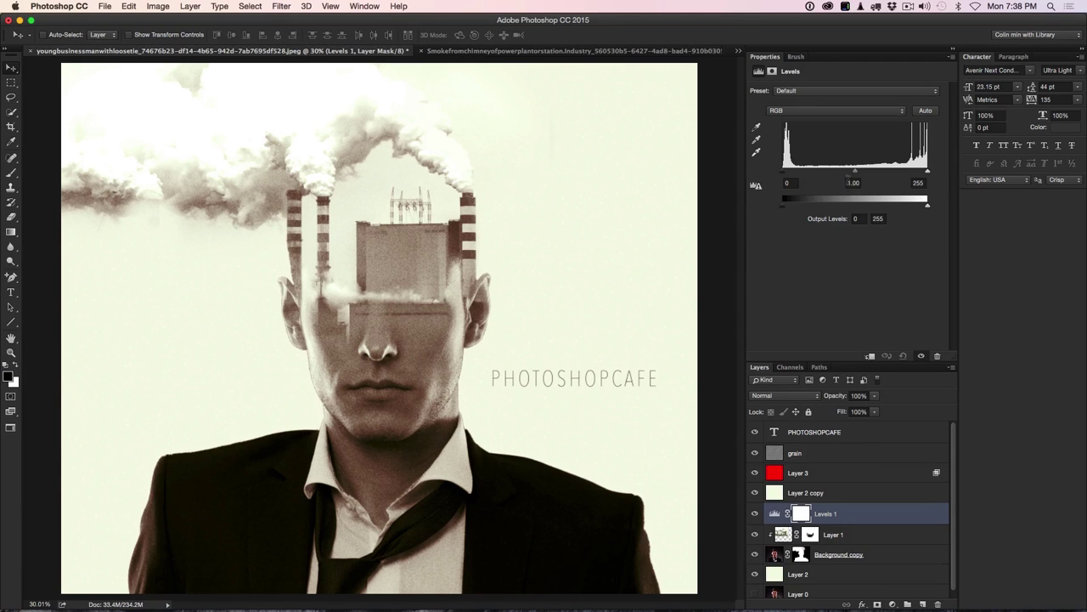
drag(856, 174, 882, 177)
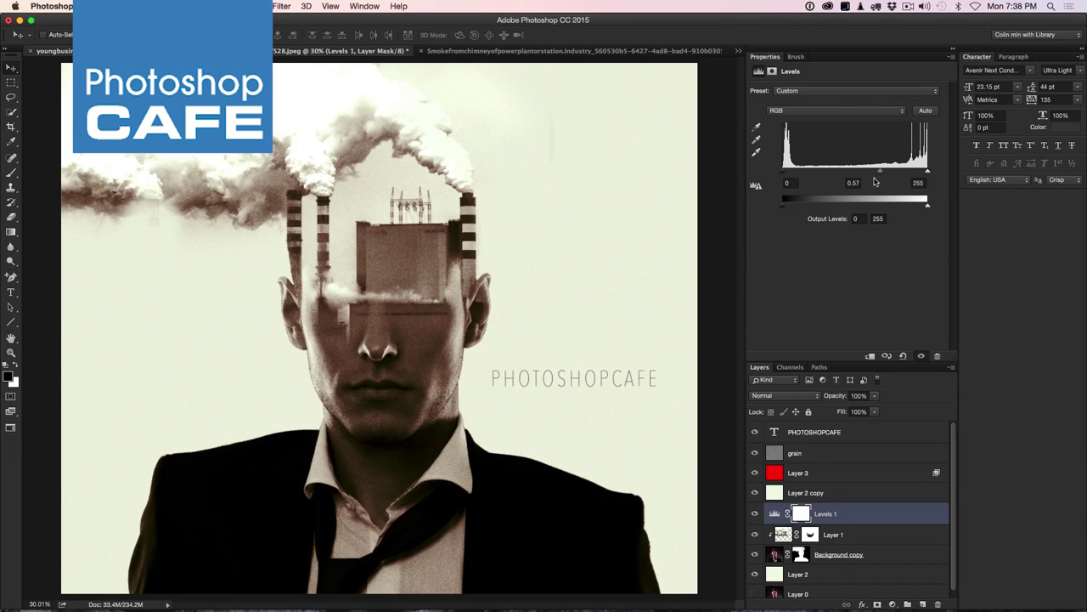
drag(879, 173, 884, 174)
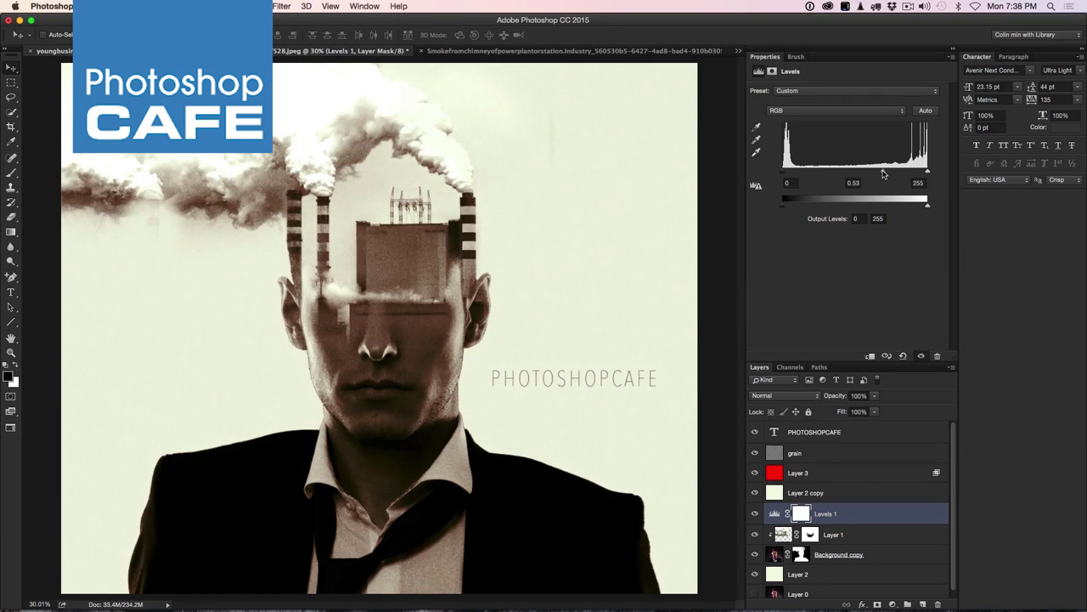